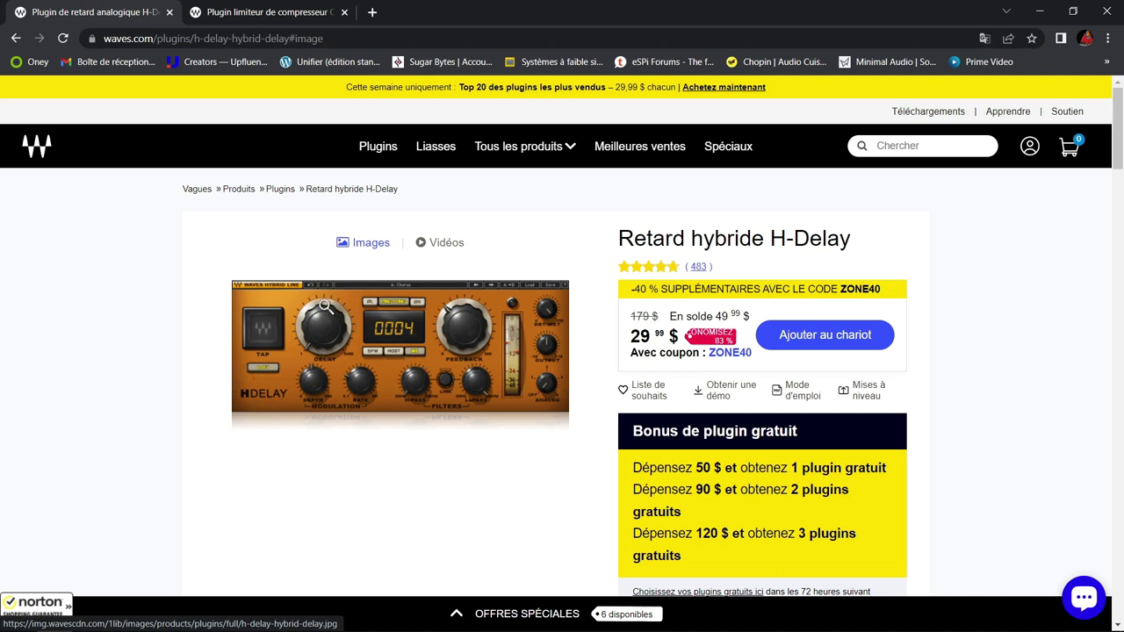
# Step: Show the compressor/limiter plugin's product page in the browser
pyautogui.click(264, 12)
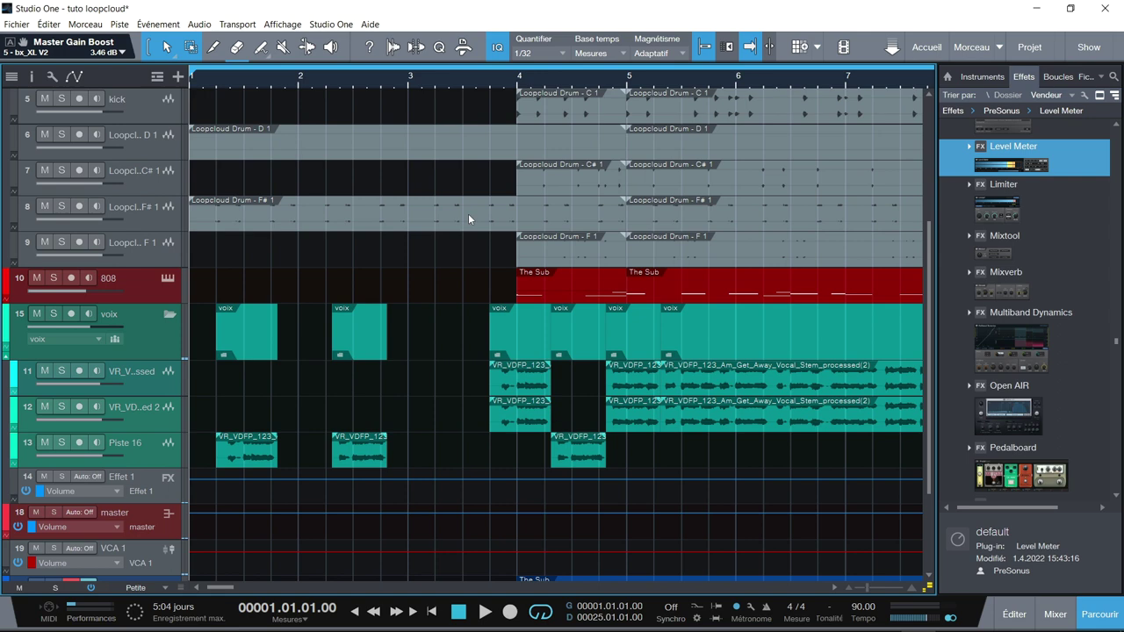
# Step: Switch to Studio One and play the song from the start with the whole arrangement in view
pyautogui.press('space')
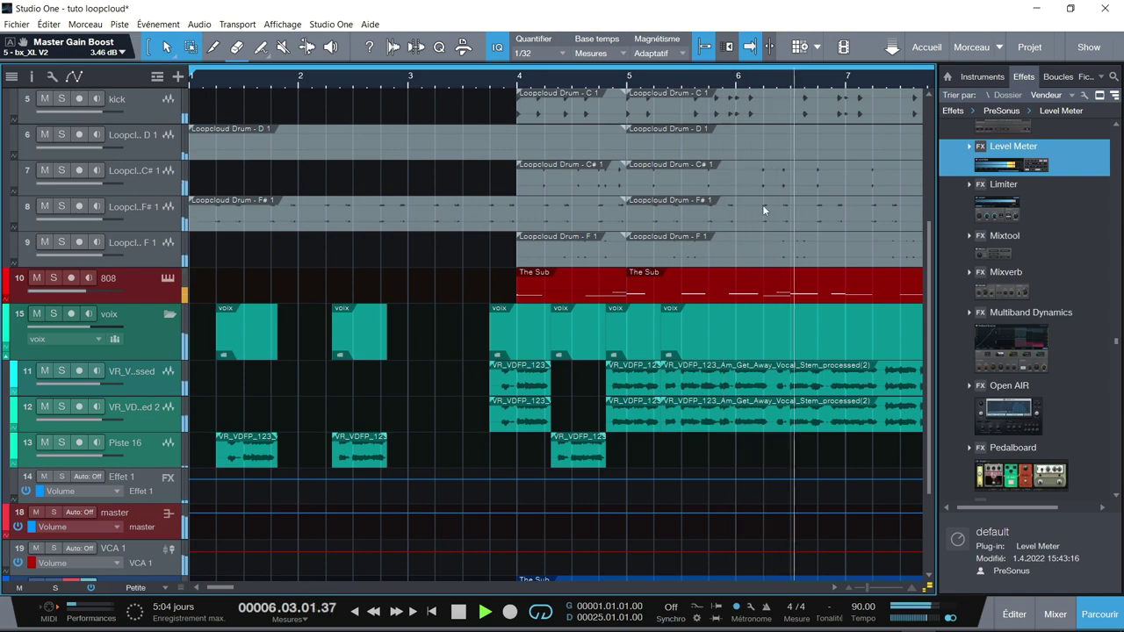
pyautogui.press('w')
pyautogui.press('w')
pyautogui.press('w')
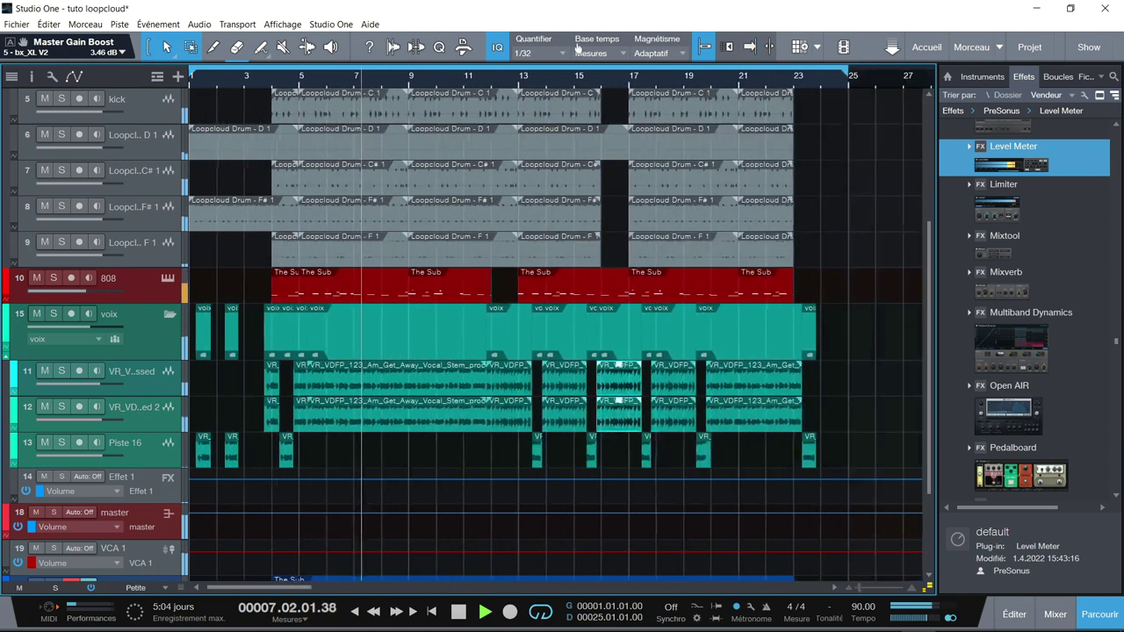
pyautogui.press('e')
pyautogui.press('e')
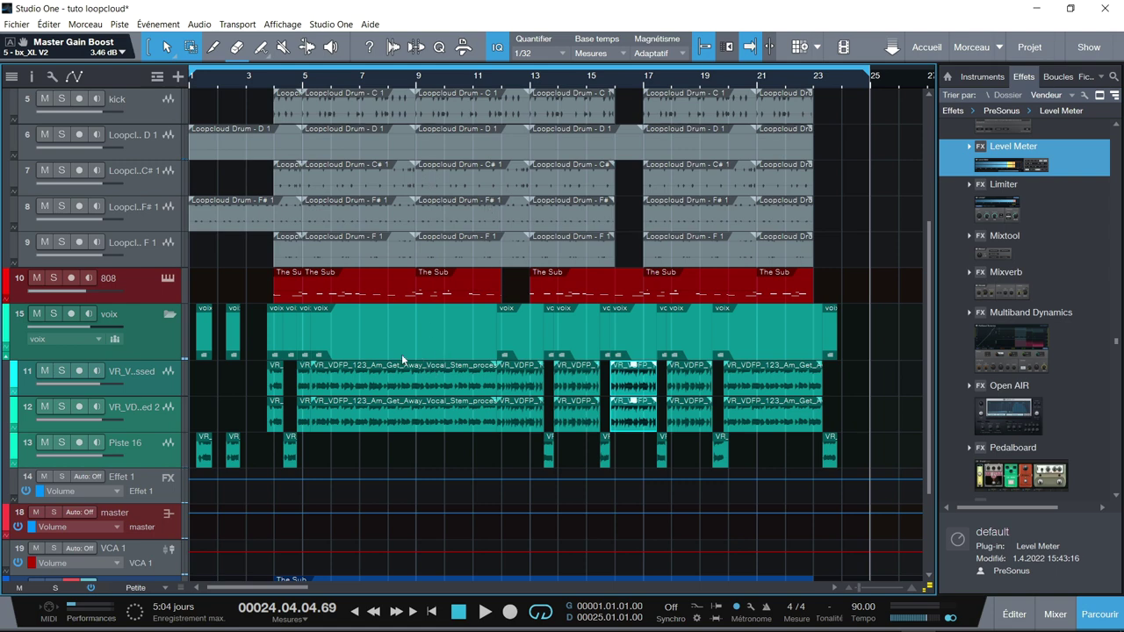
# Step: Show the mixer and inspect the H-Delay and CLA-76 inserts on the Effet 1 channel
pyautogui.press('F3')
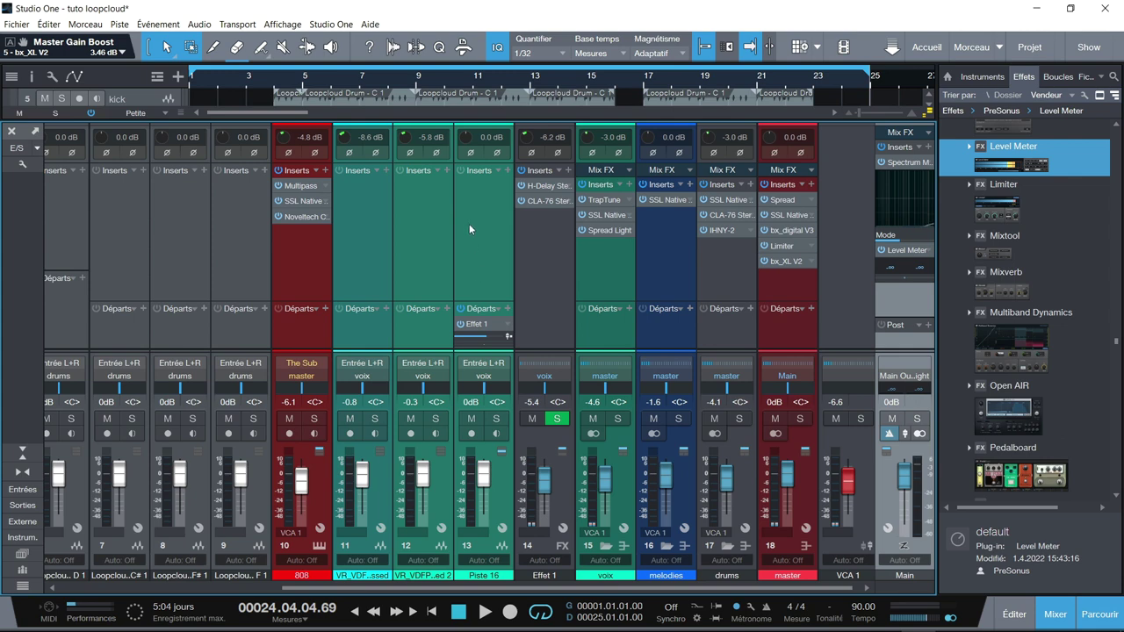
pyautogui.click(538, 187)
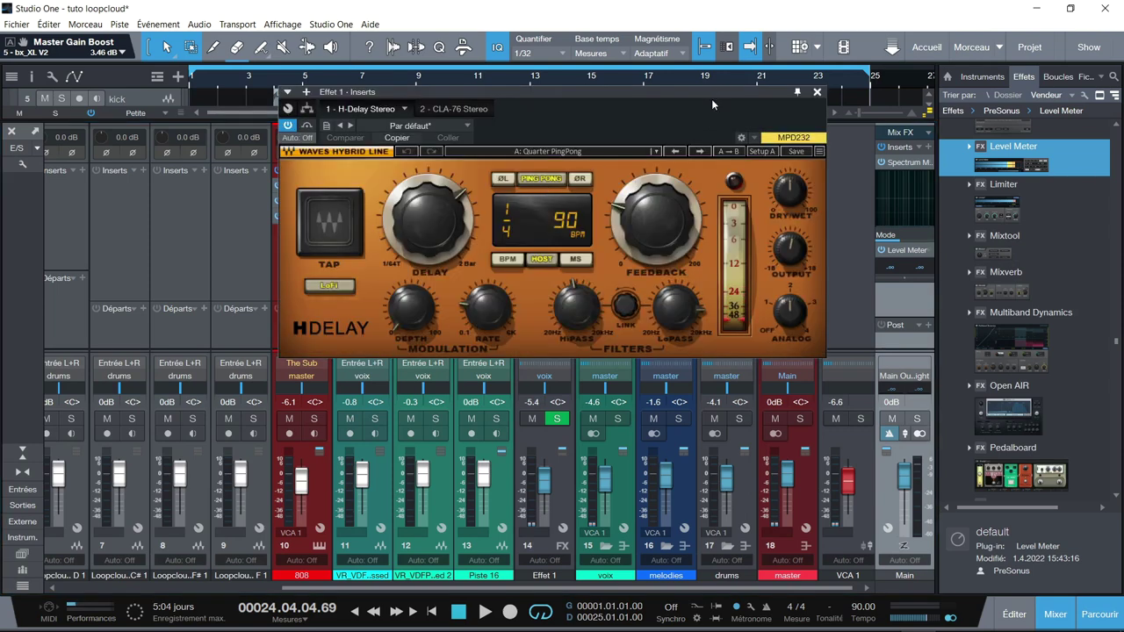
pyautogui.click(818, 94)
pyautogui.click(536, 202)
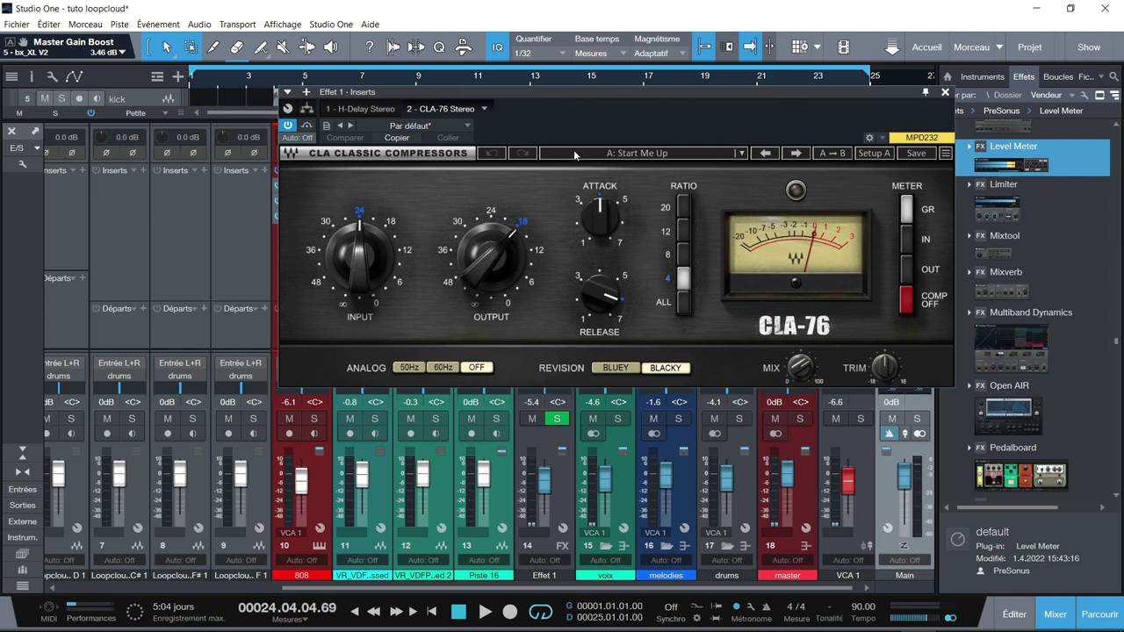
pyautogui.click(945, 93)
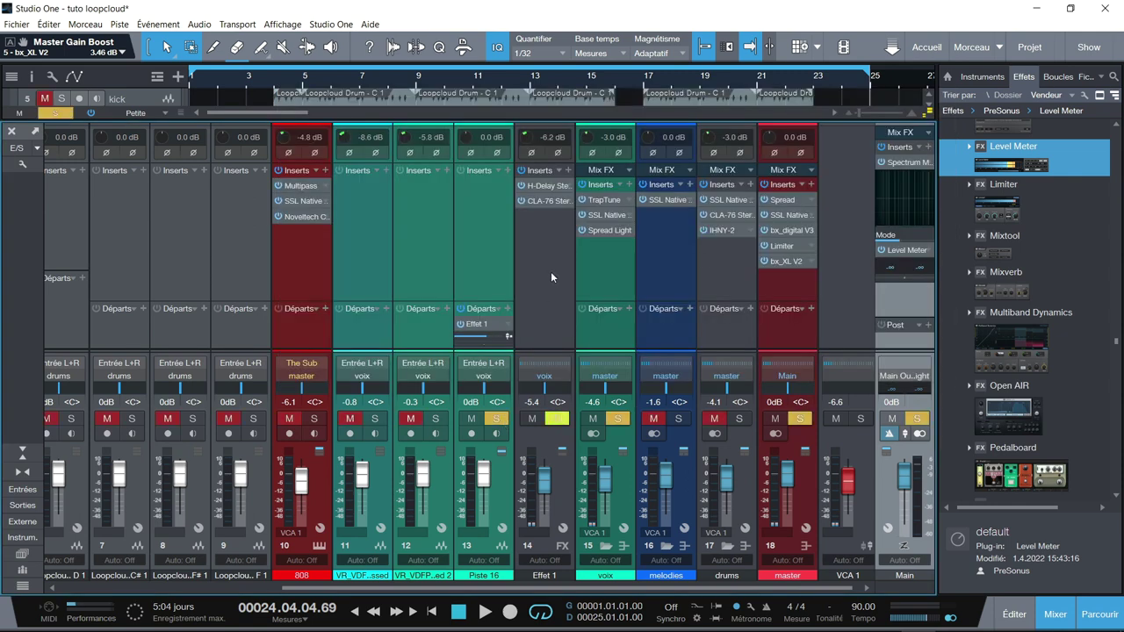
# Step: Open the CLA-76 on Effet 1, review its controls, and try the All ratio before restoring ratio 4
pyautogui.click(545, 202)
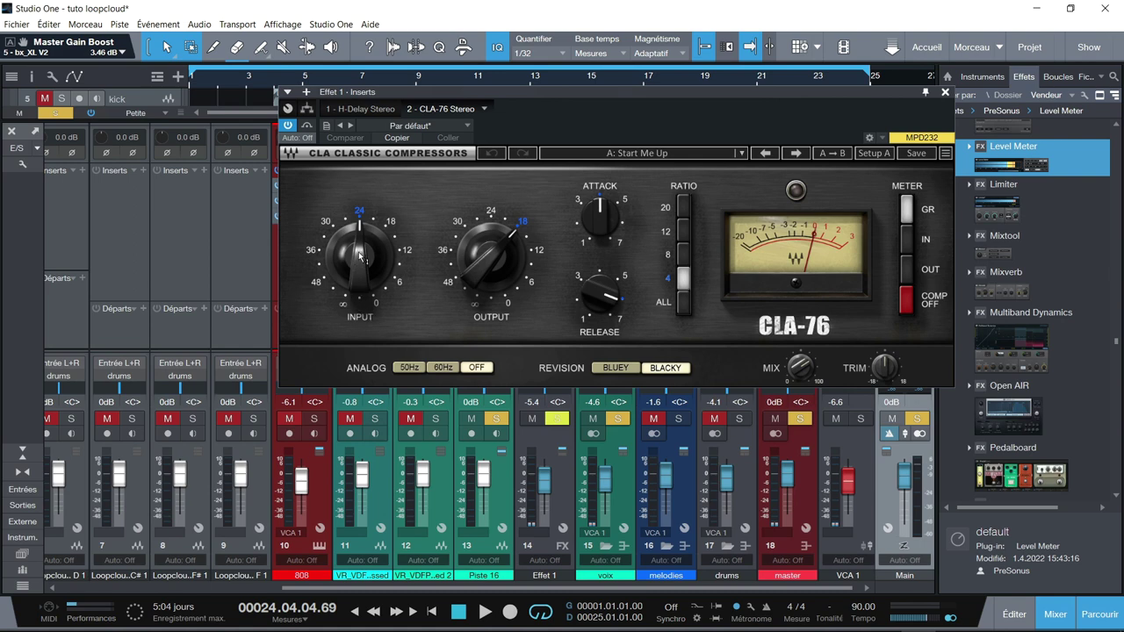
pyautogui.moveTo(356, 283)
pyautogui.moveTo(502, 261)
pyautogui.moveTo(604, 222)
pyautogui.moveTo(598, 302)
pyautogui.click(685, 303)
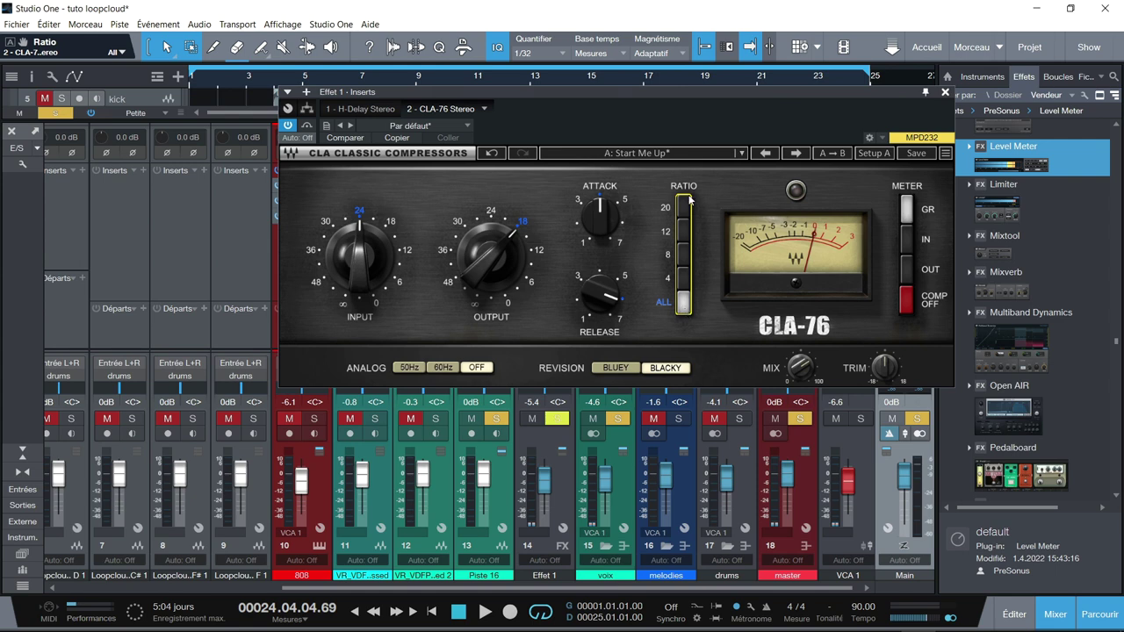
pyautogui.click(683, 277)
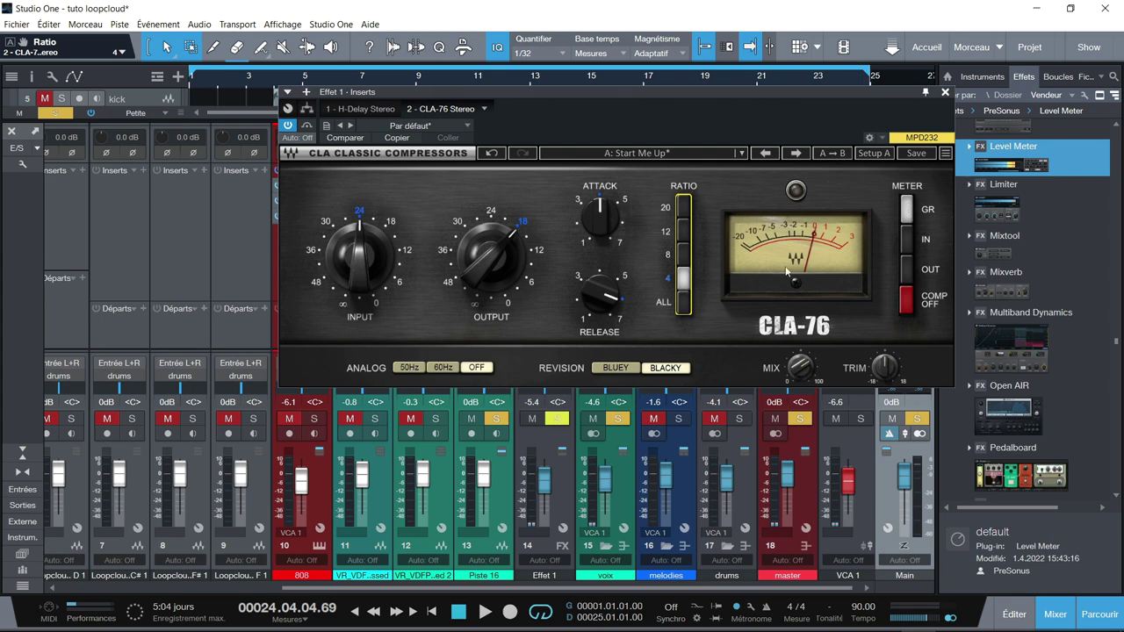
# Step: Try the CLA-76 meter's GR and Comp Off modes, returning it to GR
pyautogui.click(913, 214)
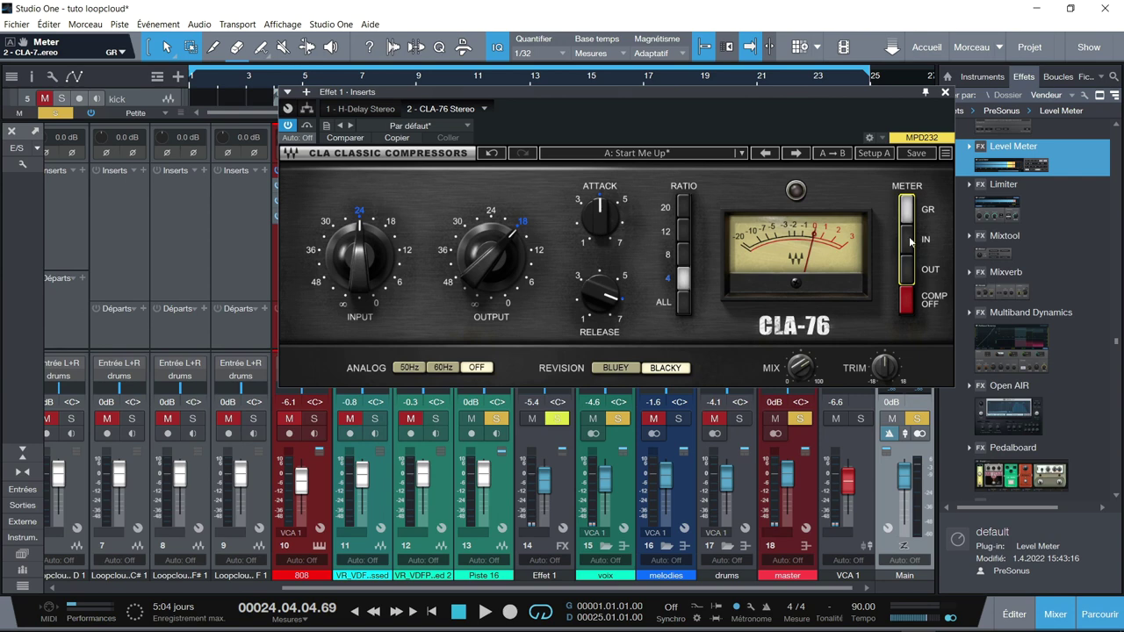
pyautogui.click(910, 301)
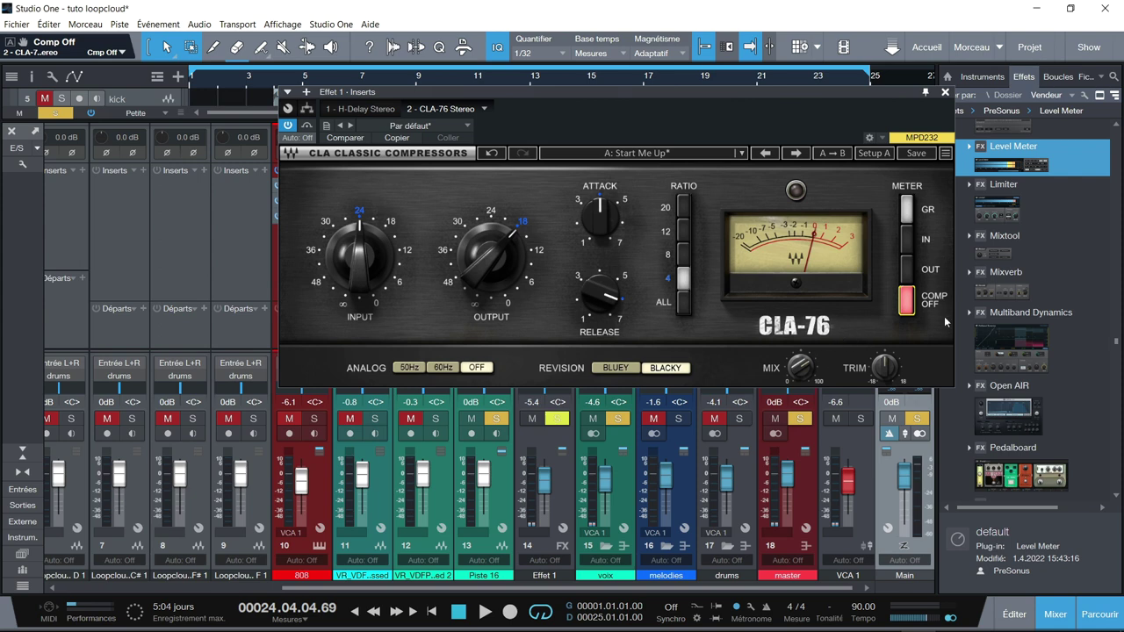
pyautogui.click(918, 308)
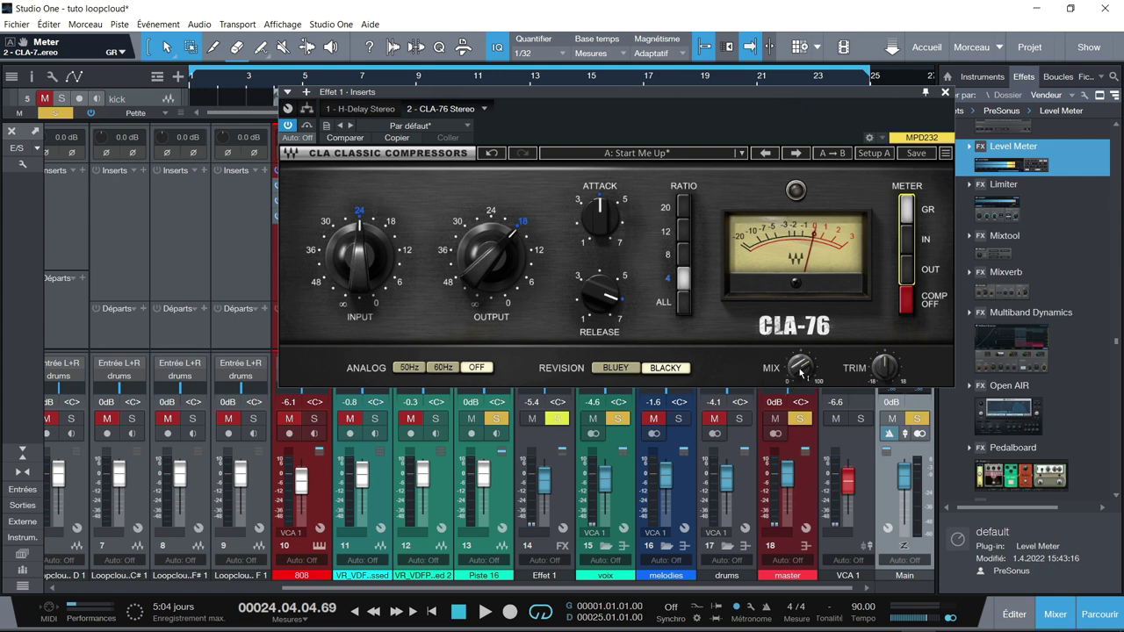
# Step: Review the CLA-76 Mix and Trim controls and compare the Bluey and Blacky revisions, returning to Blacky
pyautogui.moveTo(801, 370)
pyautogui.moveTo(882, 372)
pyautogui.click(619, 370)
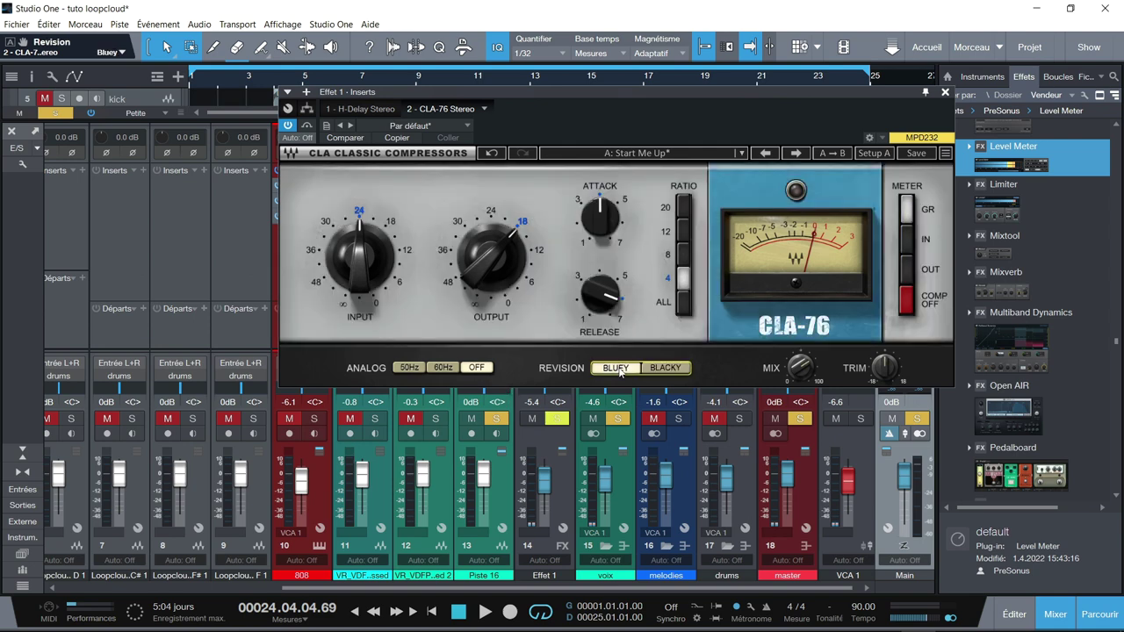
pyautogui.click(653, 372)
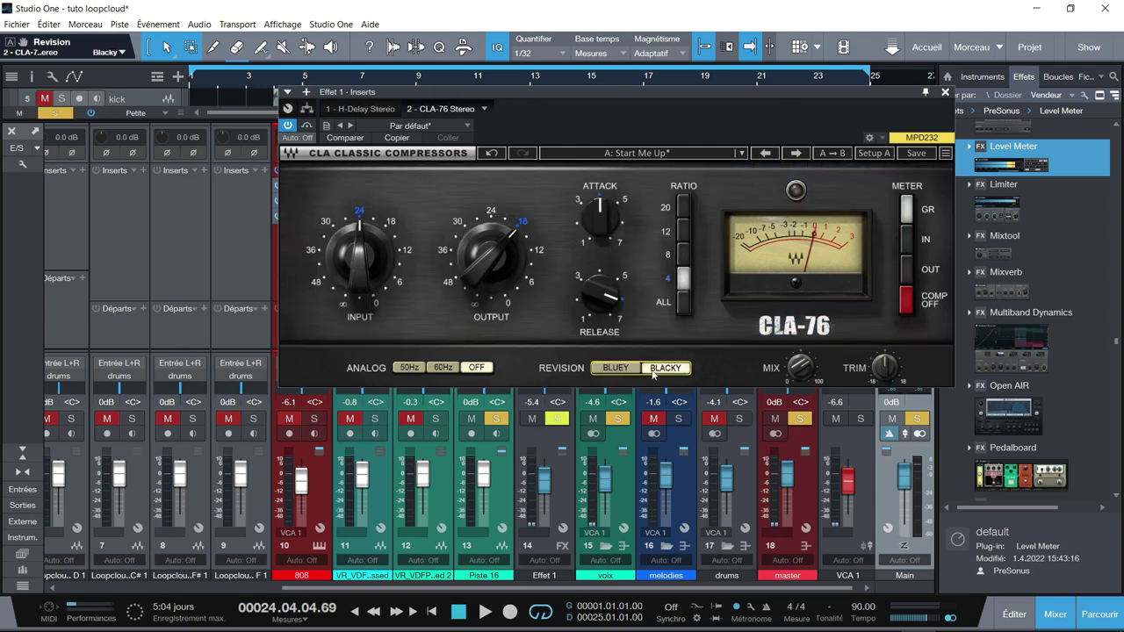
pyautogui.click(615, 374)
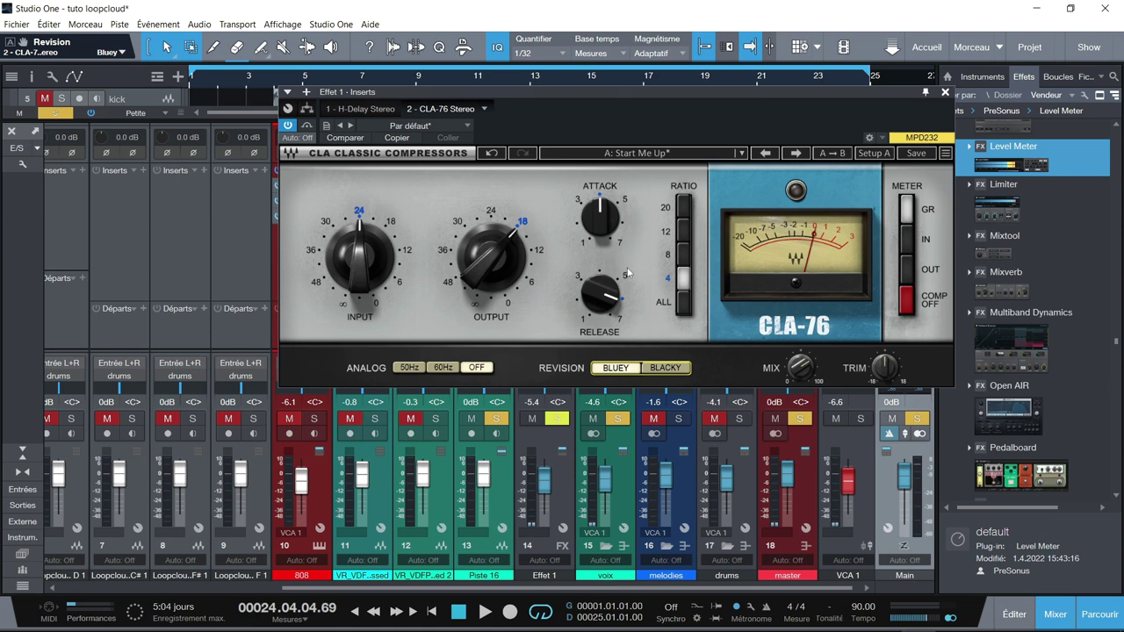
pyautogui.click(665, 369)
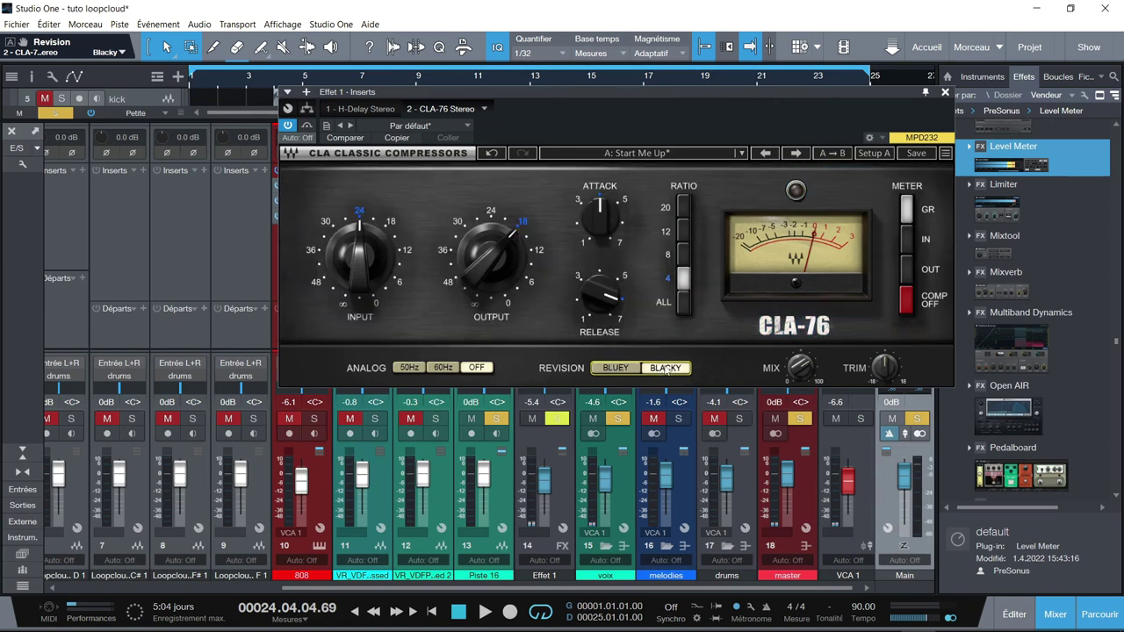
# Step: Try the CLA-76 analog setting at 50Hz and 60Hz, then restore it to Off
pyautogui.click(407, 368)
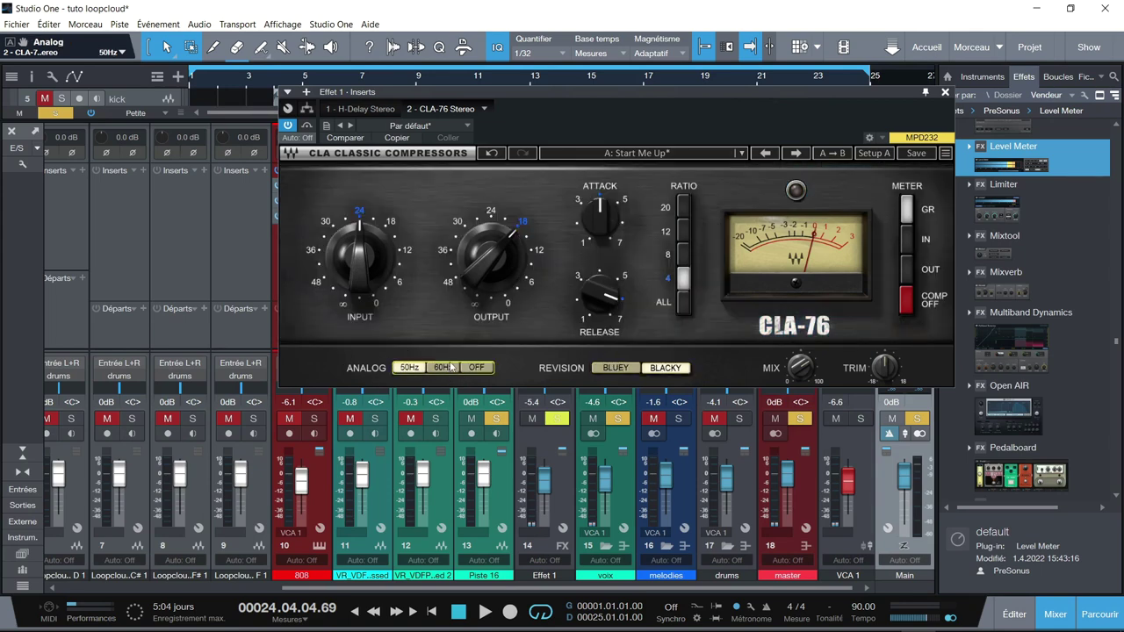
pyautogui.click(443, 368)
pyautogui.click(477, 368)
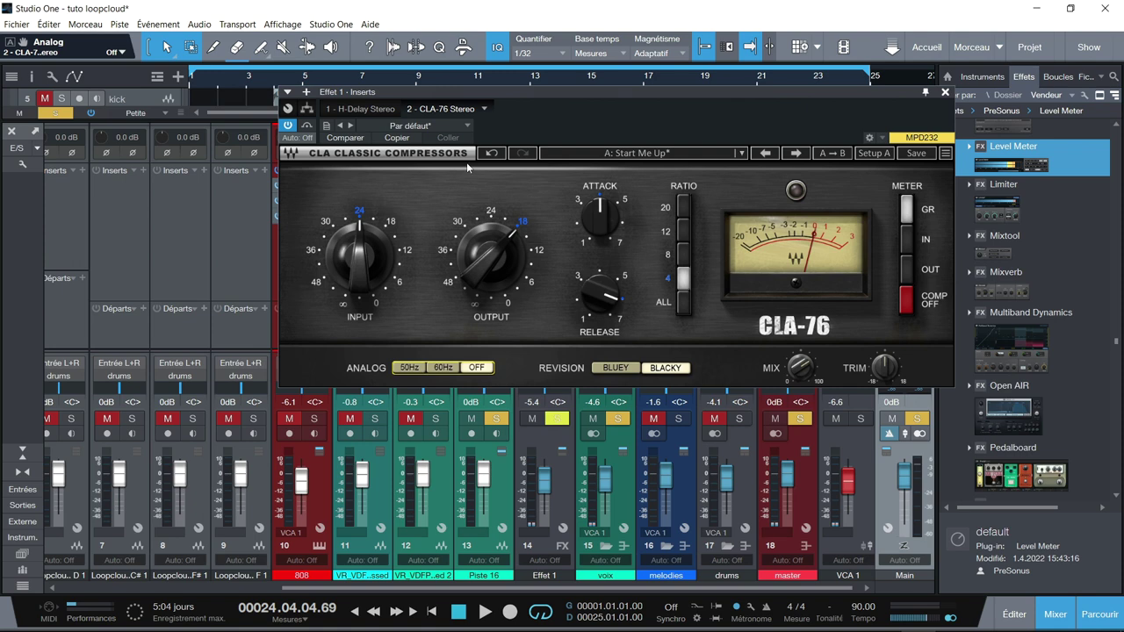
# Step: Open the H-Delay on Effet 1, try BPM sync and disabling LoFi, then restore Host sync and LoFi
pyautogui.click(358, 108)
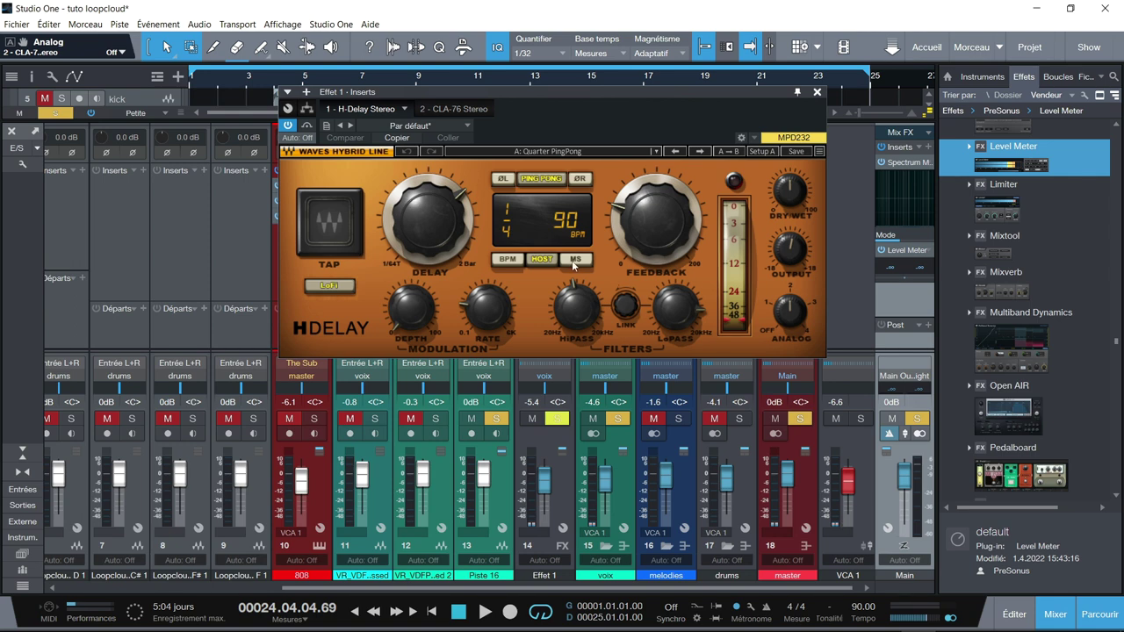
pyautogui.click(507, 260)
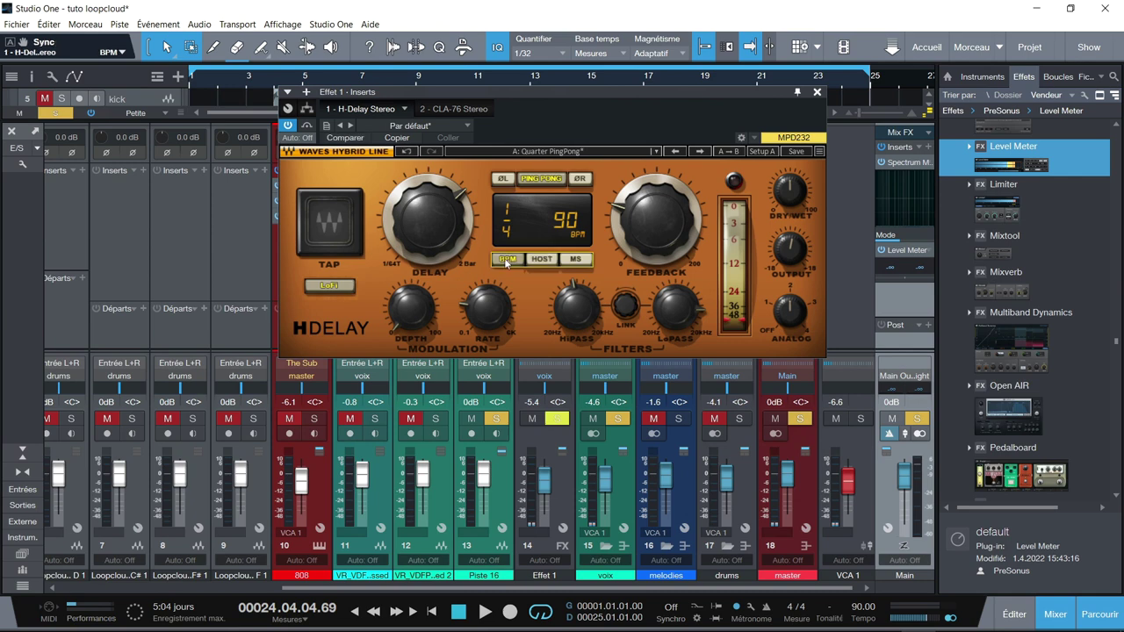
pyautogui.click(541, 259)
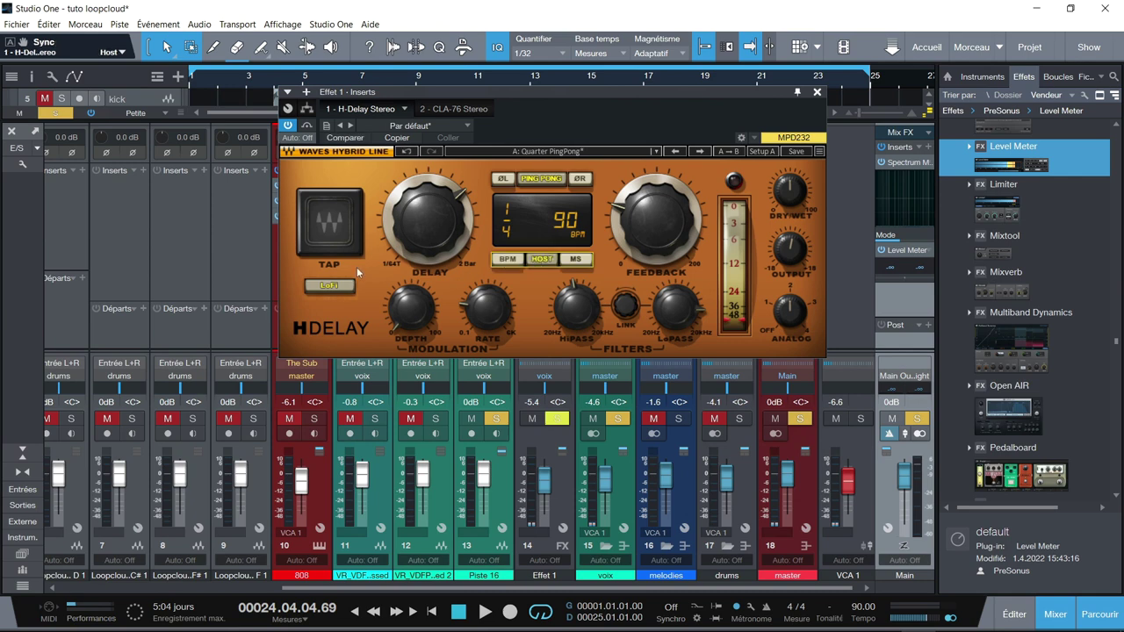
pyautogui.click(323, 287)
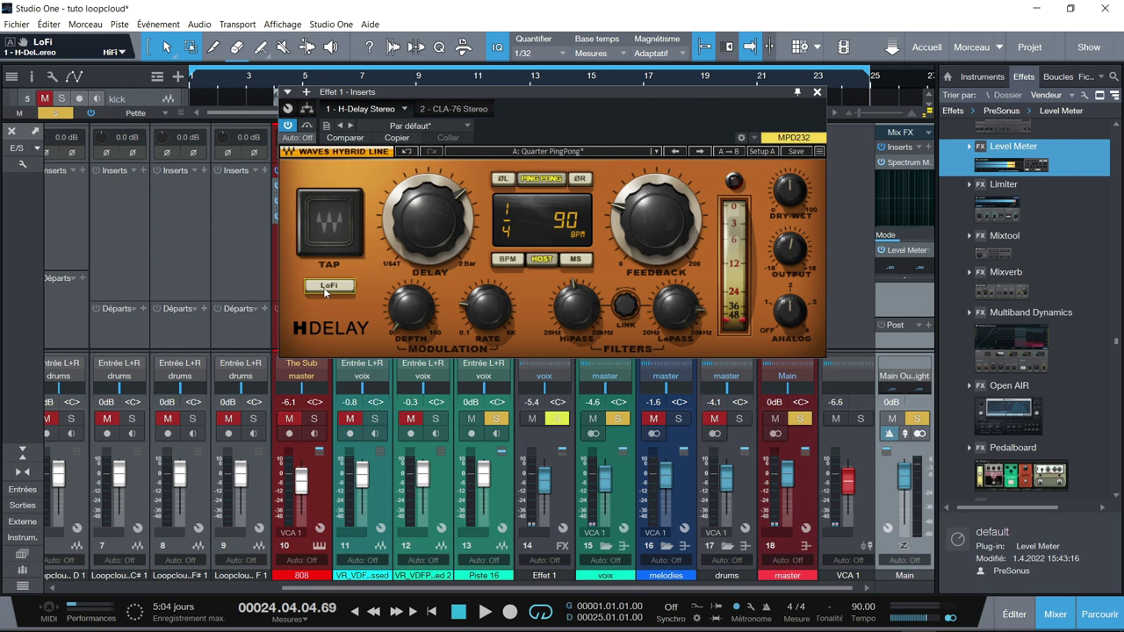
pyautogui.click(324, 287)
# Step: Try the H-Delay modulation depth and rate, then return the depth to 0
pyautogui.moveTo(411, 314)
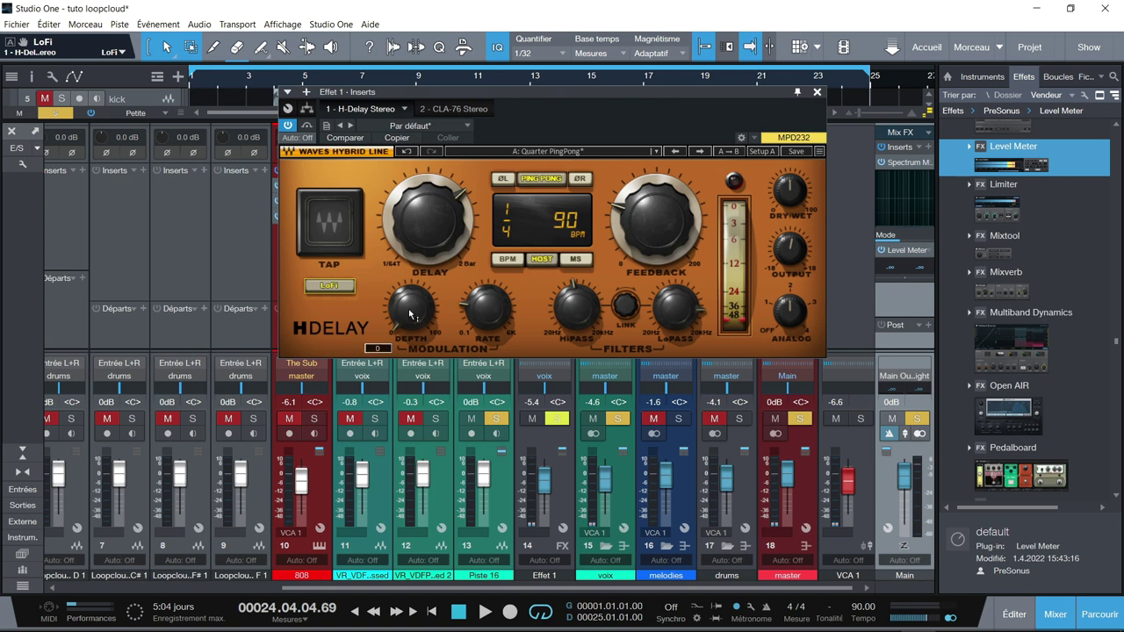
pyautogui.moveTo(413, 314); pyautogui.dragTo(430, 294)
pyautogui.moveTo(492, 318)
pyautogui.mouseDown()
pyautogui.moveTo(491, 283)
pyautogui.moveTo(492, 303)
pyautogui.mouseUp()
pyautogui.moveTo(411, 308); pyautogui.dragTo(411, 351)
# Step: Adjust the H-Delay filters, with HiPass at about 486 Hz and LoPass at about 6.15 kHz
pyautogui.moveTo(577, 323)
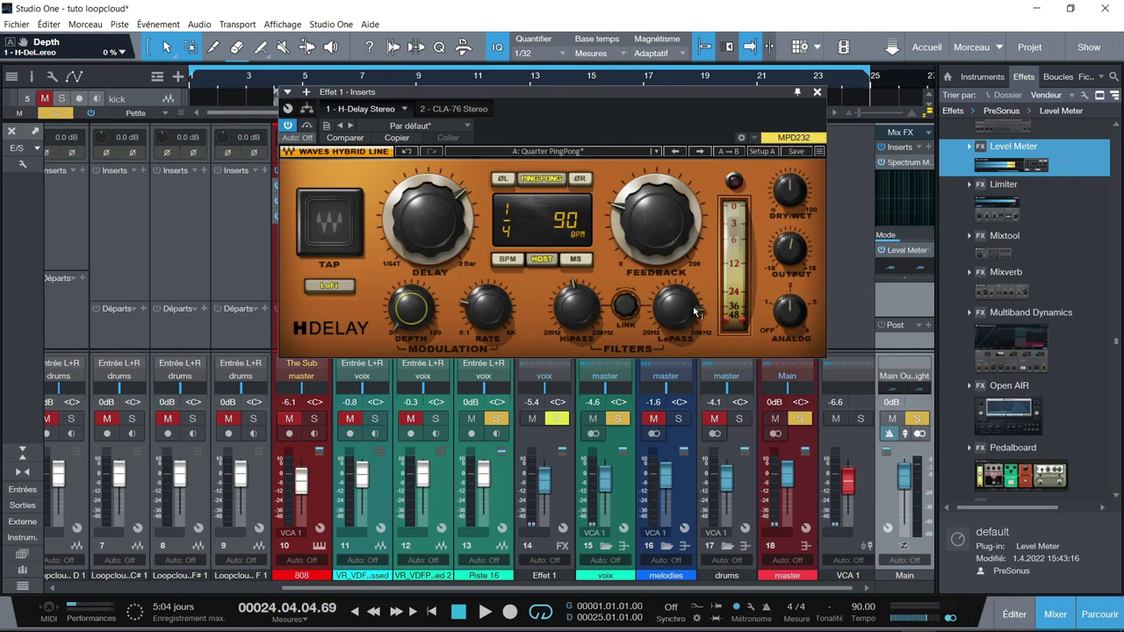
pyautogui.moveTo(691, 326)
pyautogui.click(569, 290)
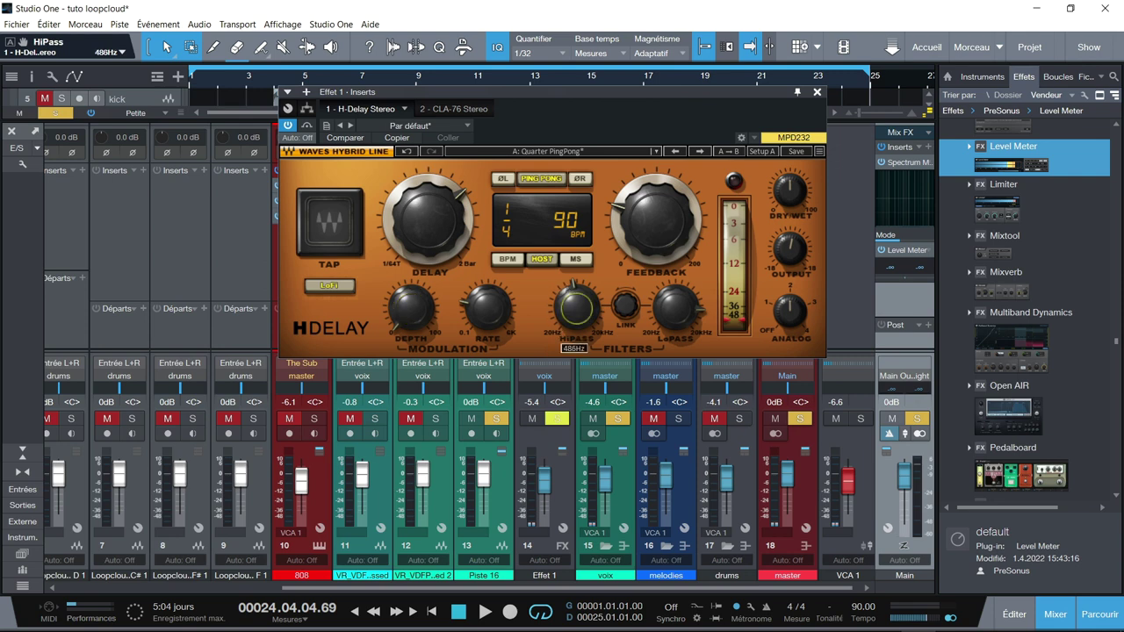
pyautogui.click(571, 281)
pyautogui.click(676, 307)
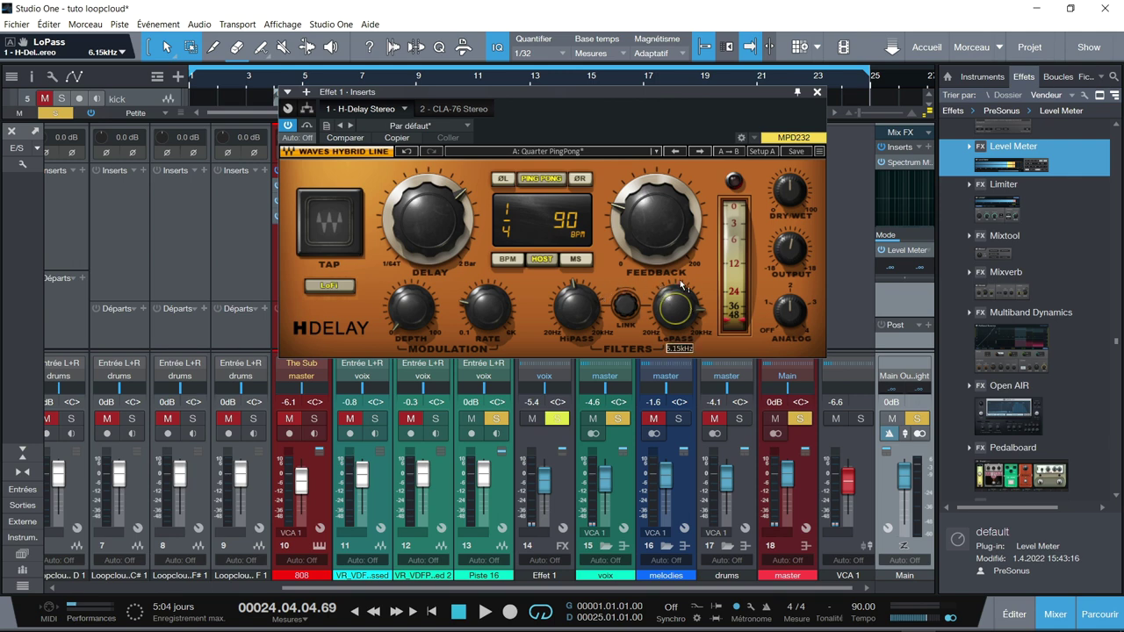
# Step: Toggle the link between the H-Delay filters, set HiPass to 497 Hz, and close the plugin window
pyautogui.click(626, 307)
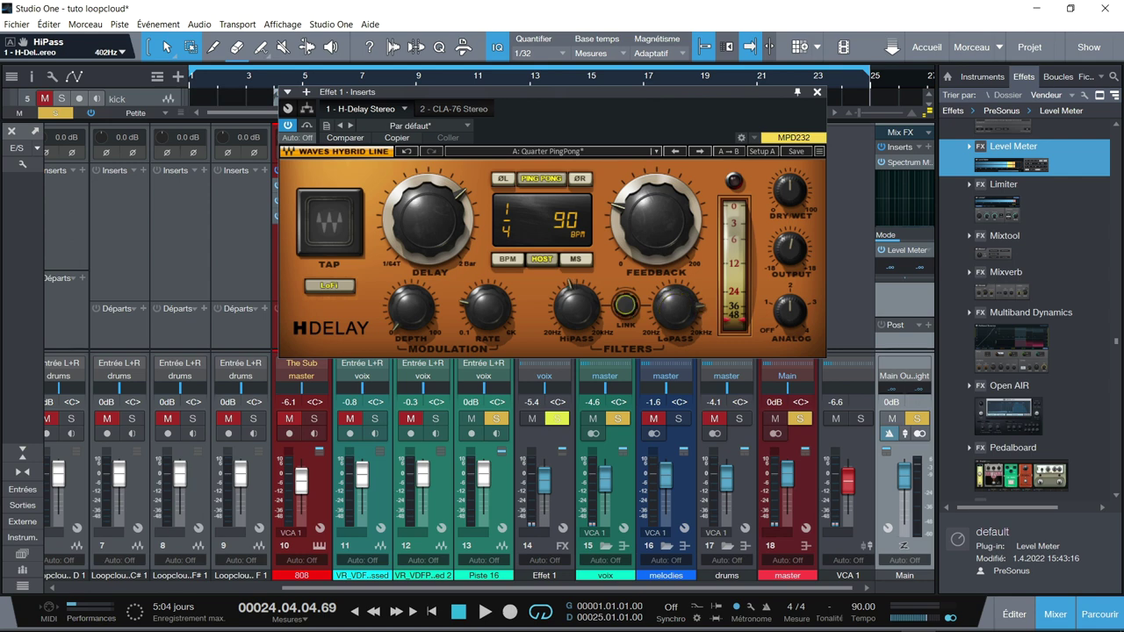
pyautogui.click(625, 307)
pyautogui.click(624, 307)
pyautogui.moveTo(789, 250)
pyautogui.click(817, 92)
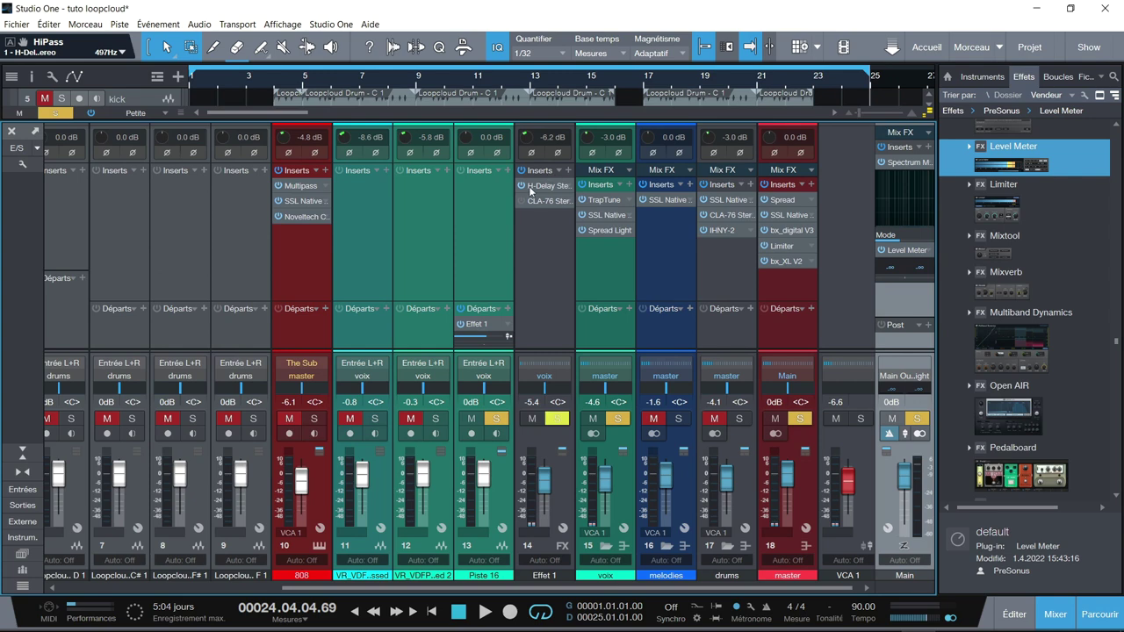
# Step: Play the soloed Piste 16 from the start with the CLA-76 on Effet 1 bypassed, and stop
pyautogui.press(',')
pyautogui.press('space')
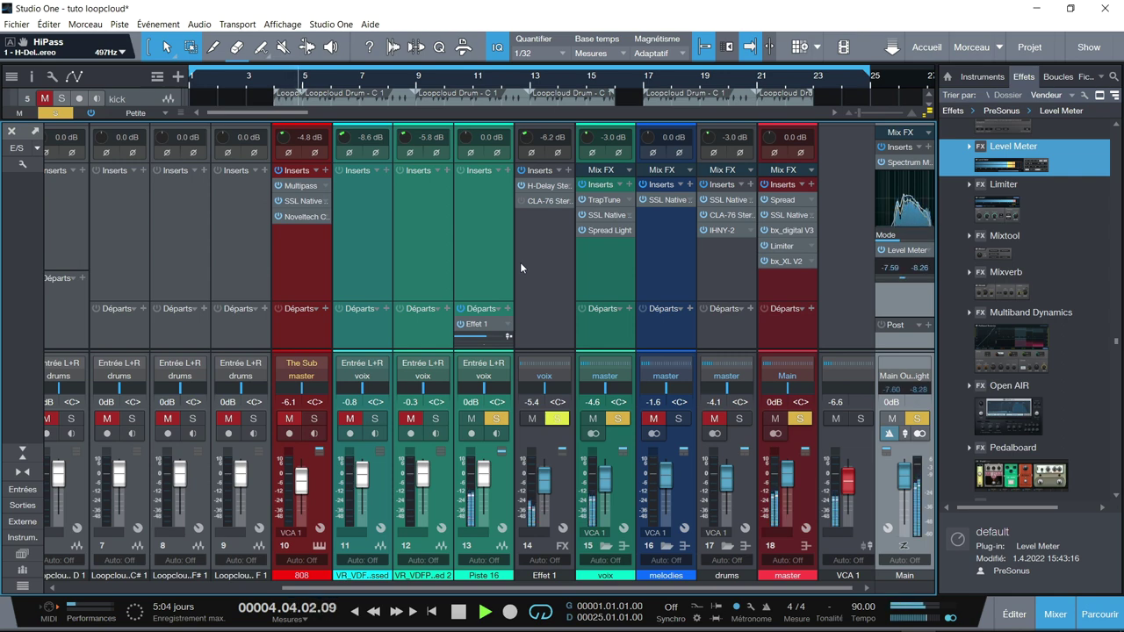
pyautogui.press('space')
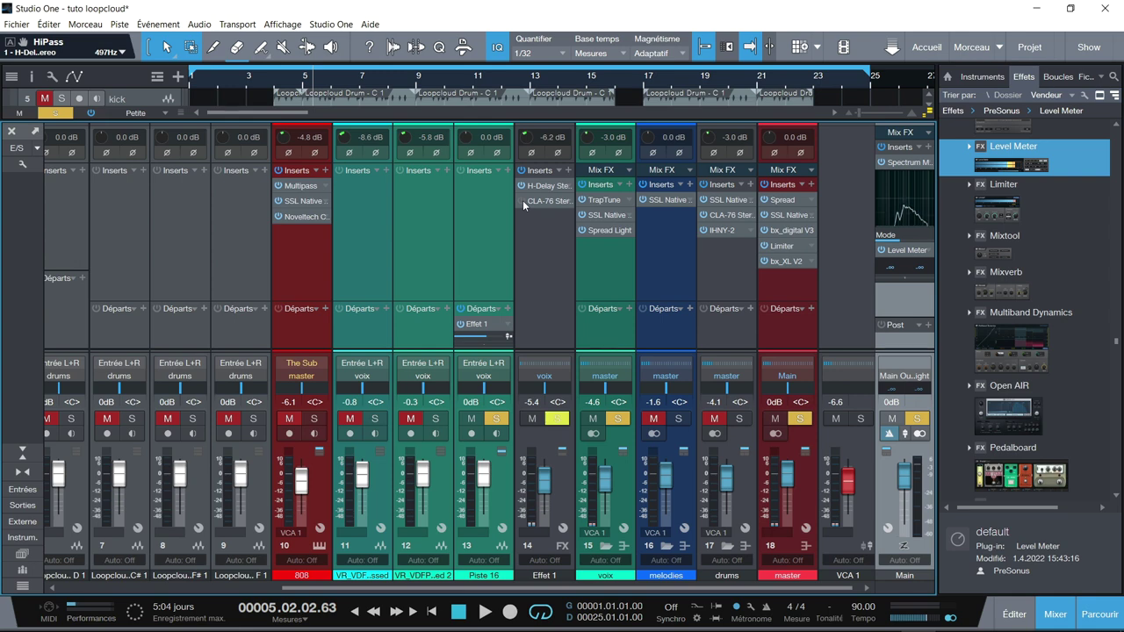
# Step: Play from the start with the CLA-76 on Effet 1 active, continue from around bar 15, and stop
pyautogui.press(',')
pyautogui.press('space')
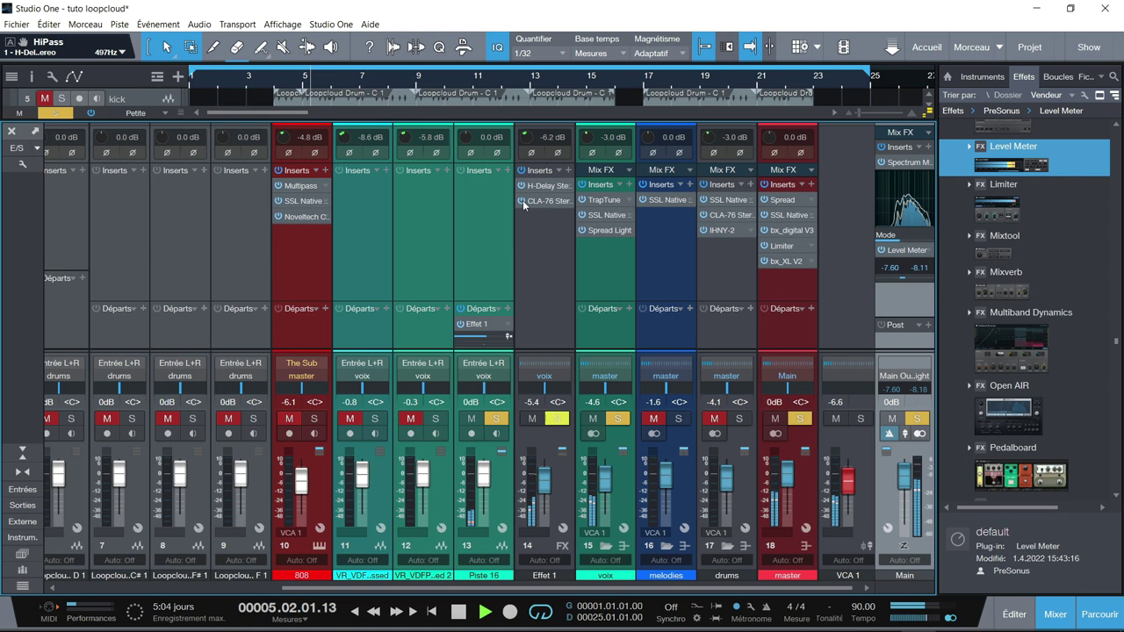
pyautogui.click(597, 86)
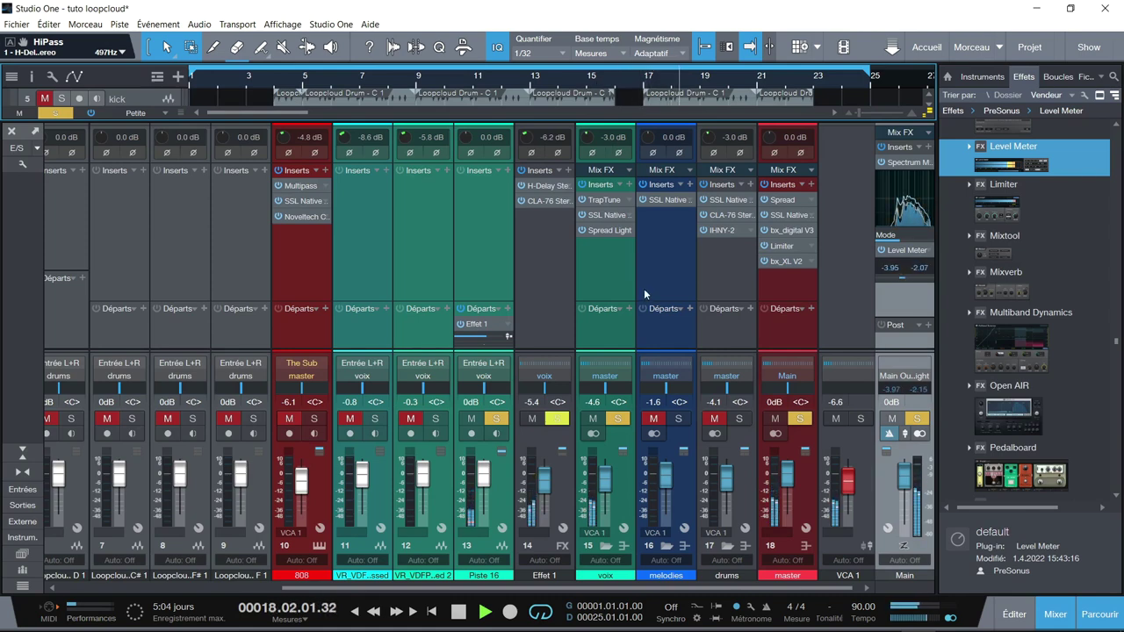
pyautogui.press('space')
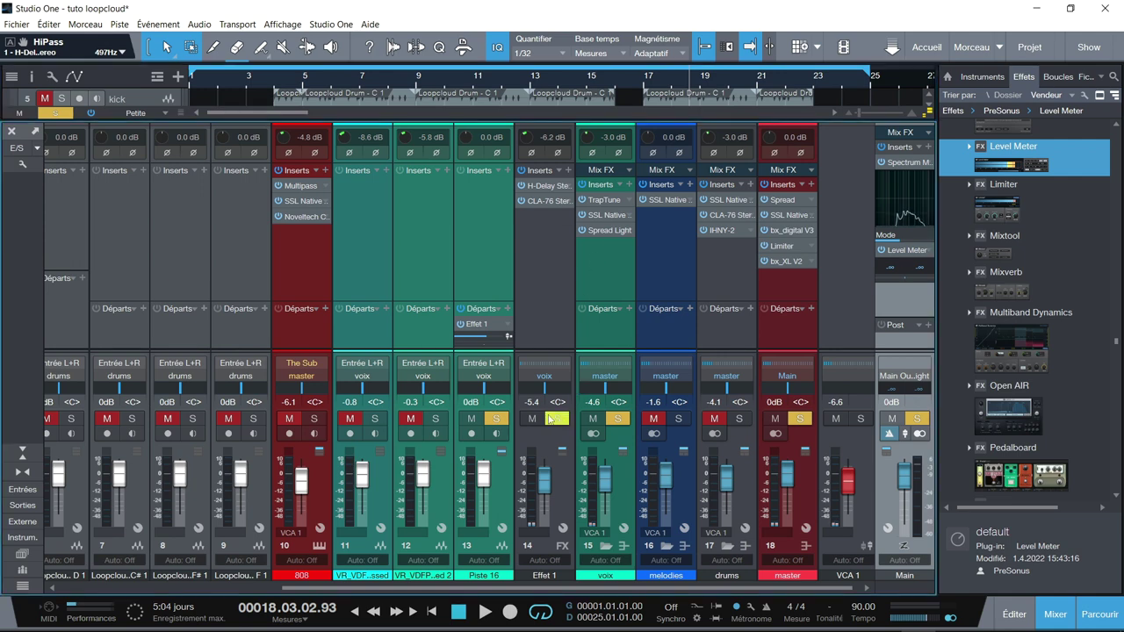
# Step: Solo the whole voix bus instead of Piste 16 alone, play it from the start, and stop
pyautogui.click(505, 420)
pyautogui.click(619, 421)
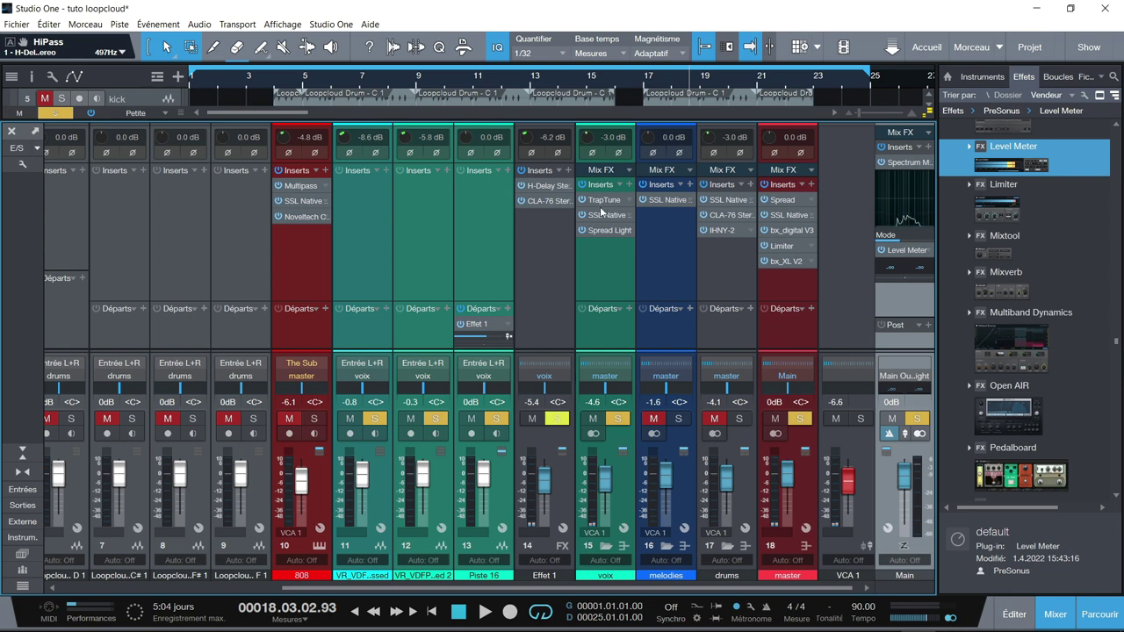
pyautogui.press('space')
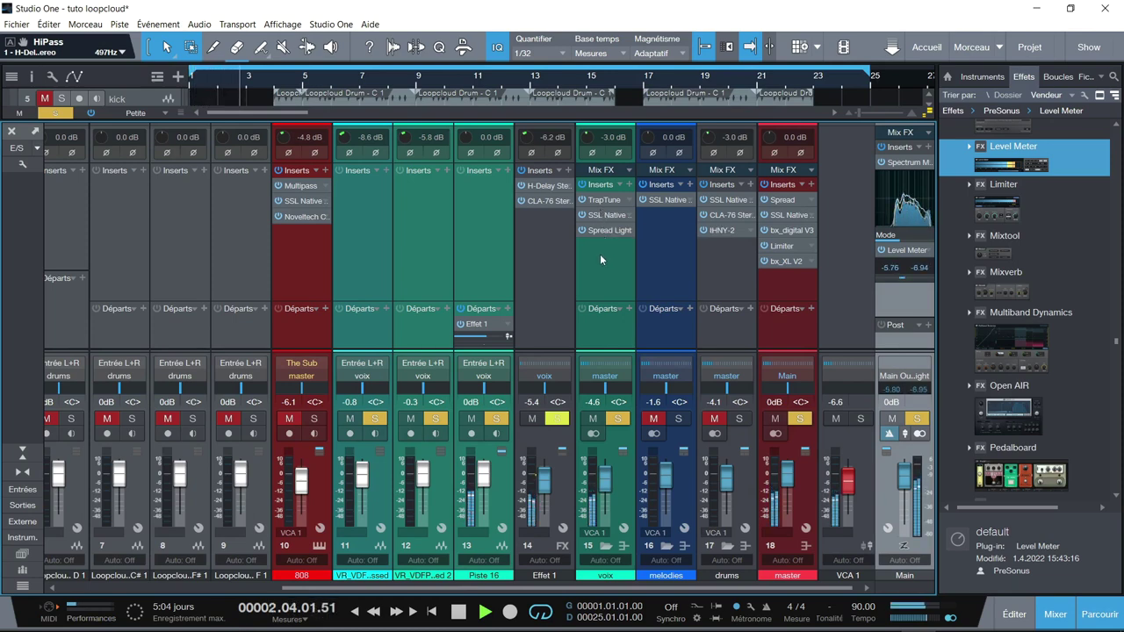
pyautogui.press('space')
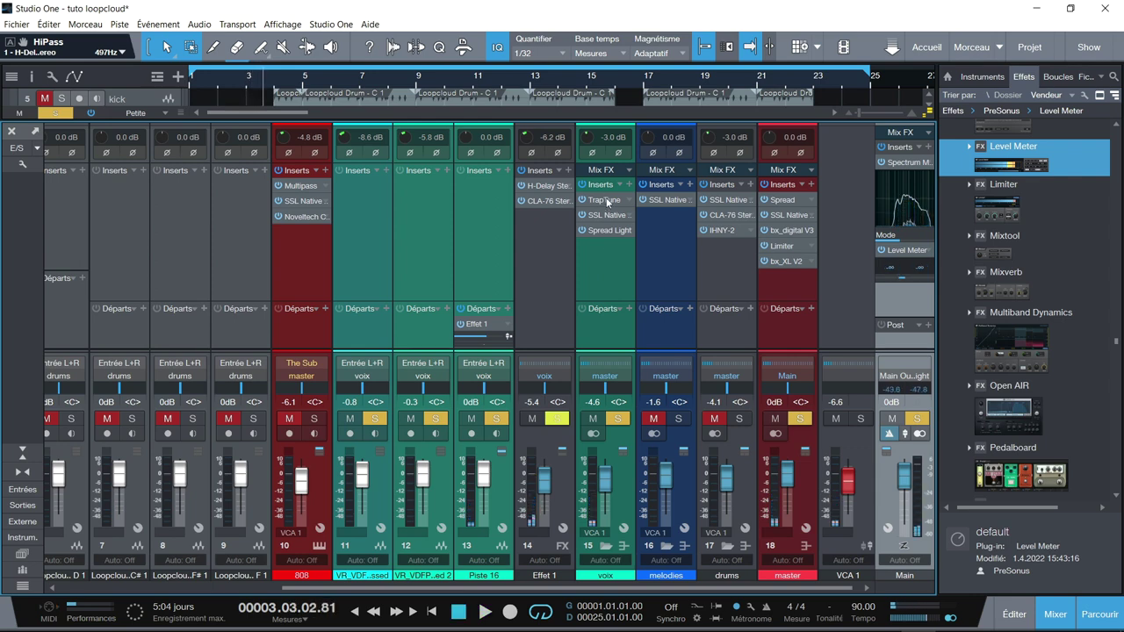
# Step: Open TrapTune on the voix bus and compare it bypassed and active while playing from the start
pyautogui.click(604, 201)
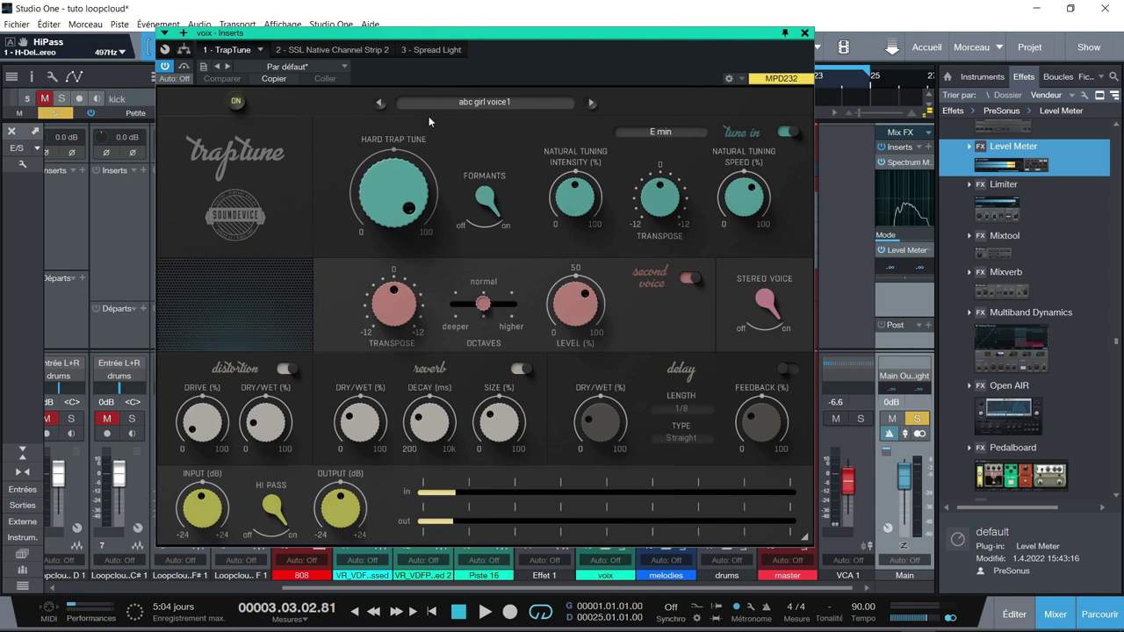
pyautogui.click(237, 102)
pyautogui.press('Home')
pyautogui.press('space')
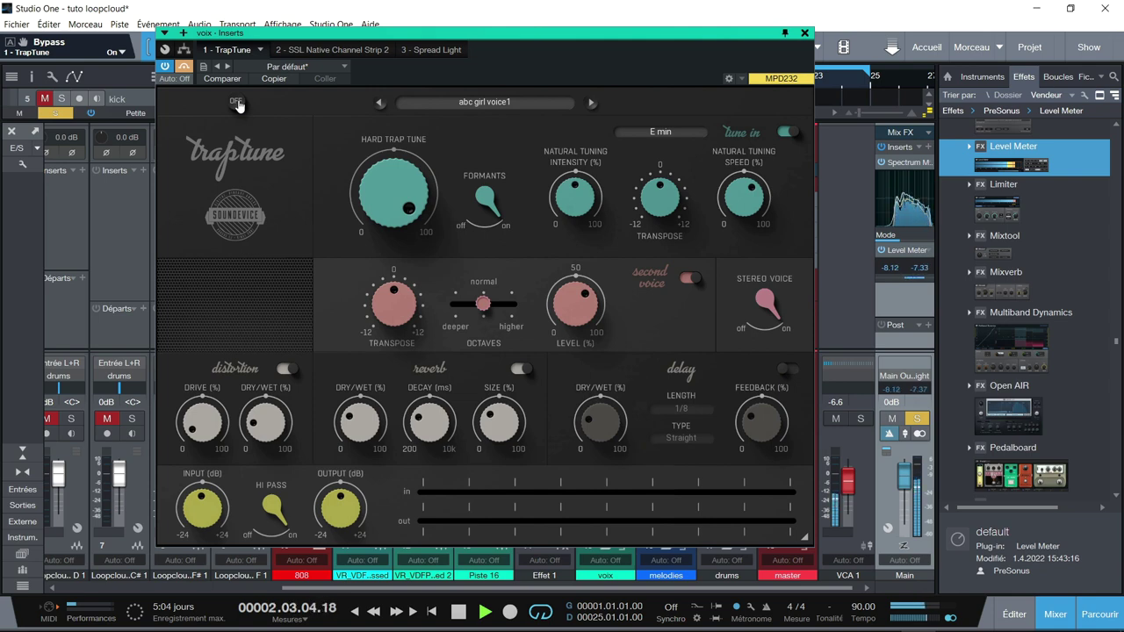
pyautogui.click(237, 102)
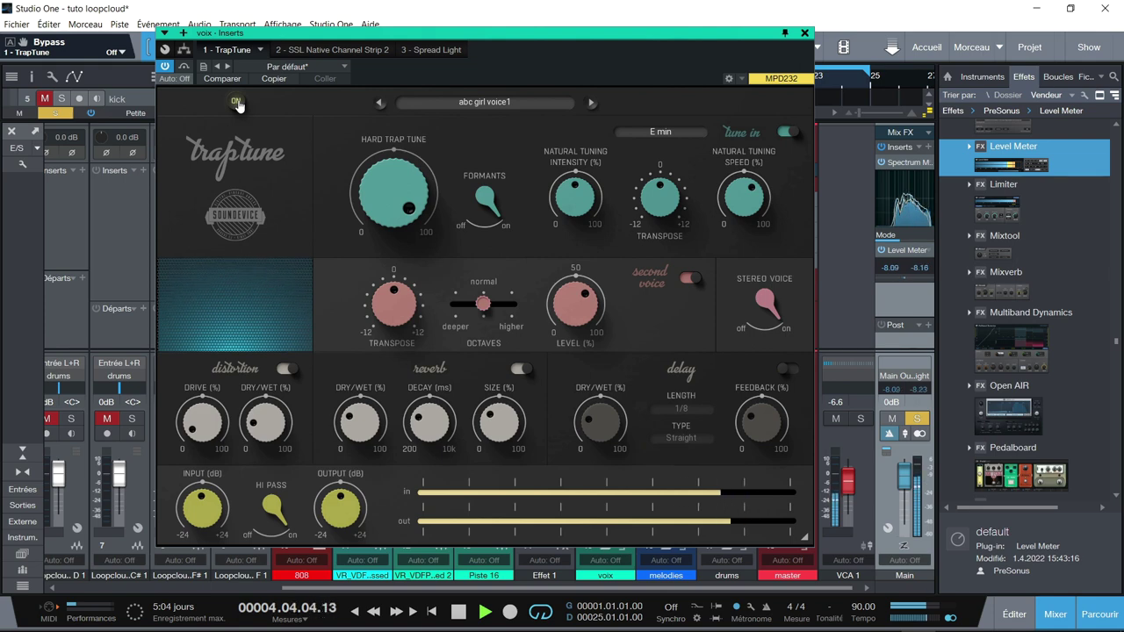
# Step: Inspect the SSL Native Channel Strip 2 and Spread Light inserts on the voix bus and close the plugin window
pyautogui.click(310, 51)
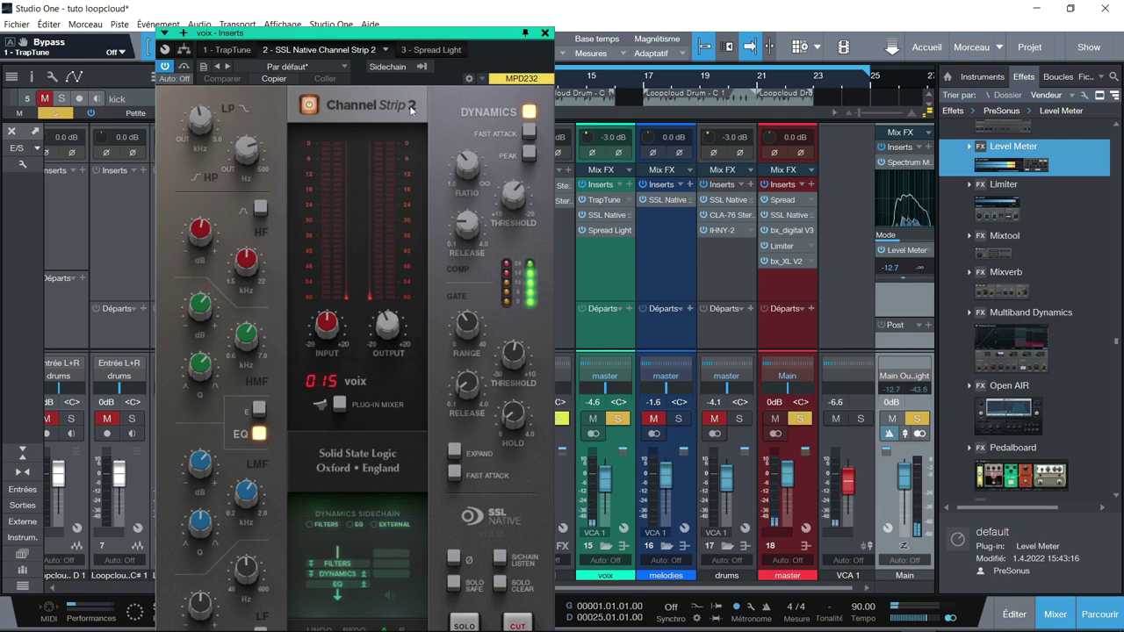
pyautogui.click(419, 49)
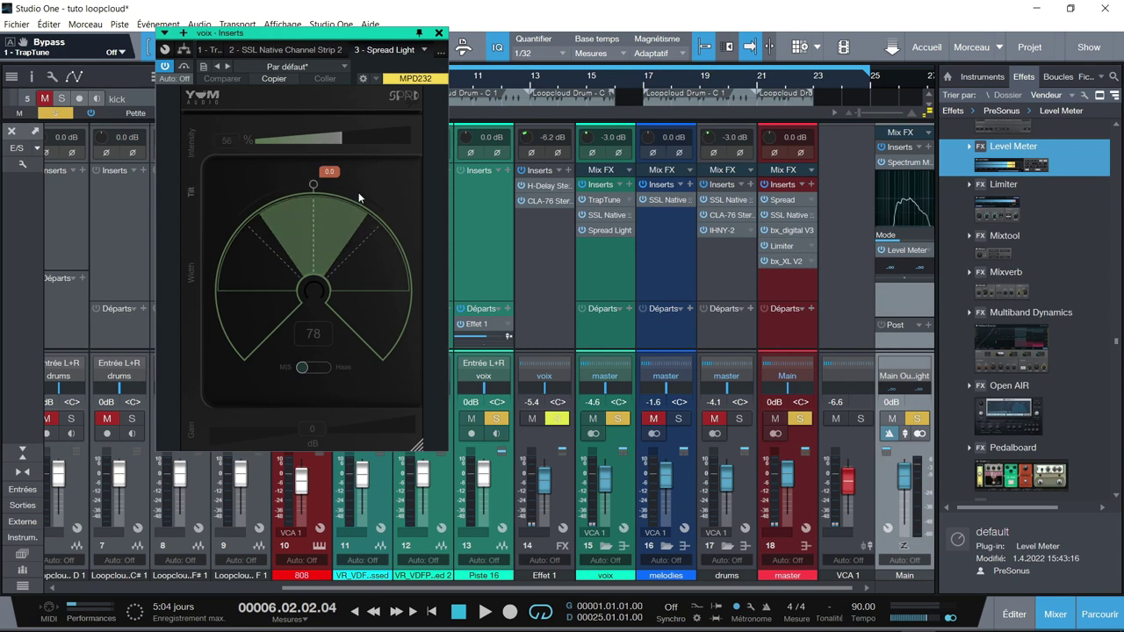
pyautogui.click(584, 244)
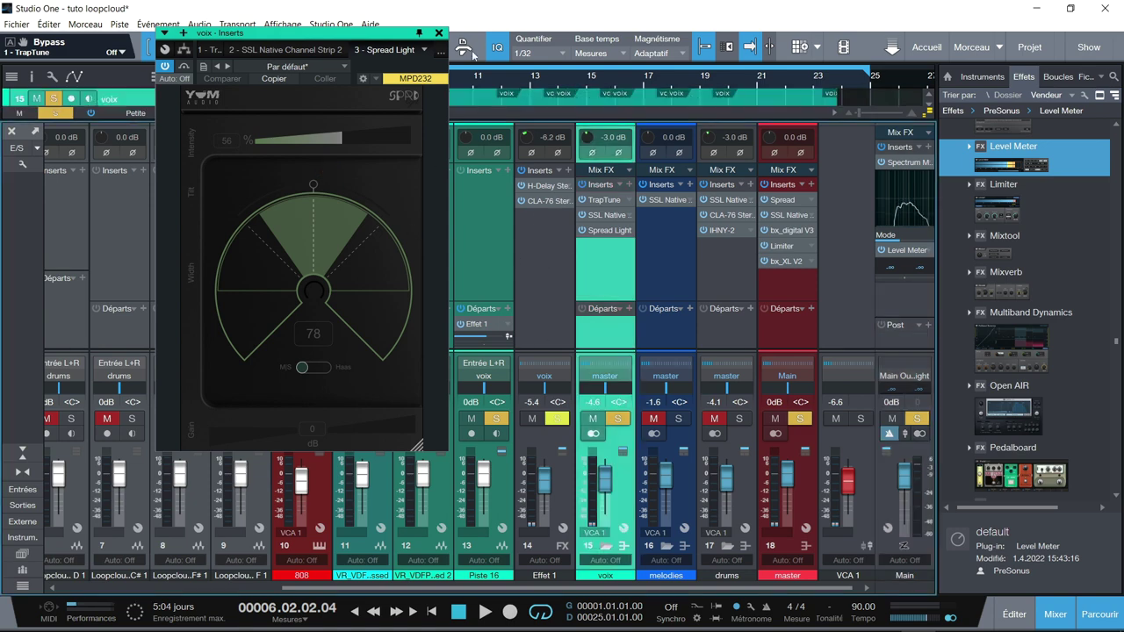
pyautogui.click(438, 33)
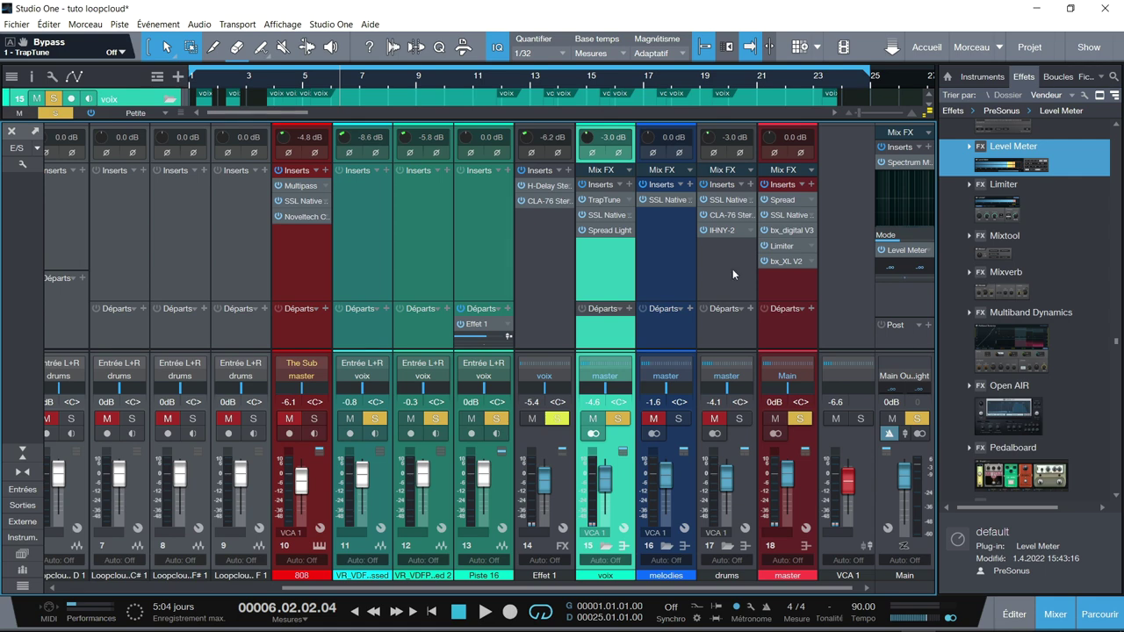
# Step: Solo the drums bus and remove its IHNY-2 insert
pyautogui.click(741, 419)
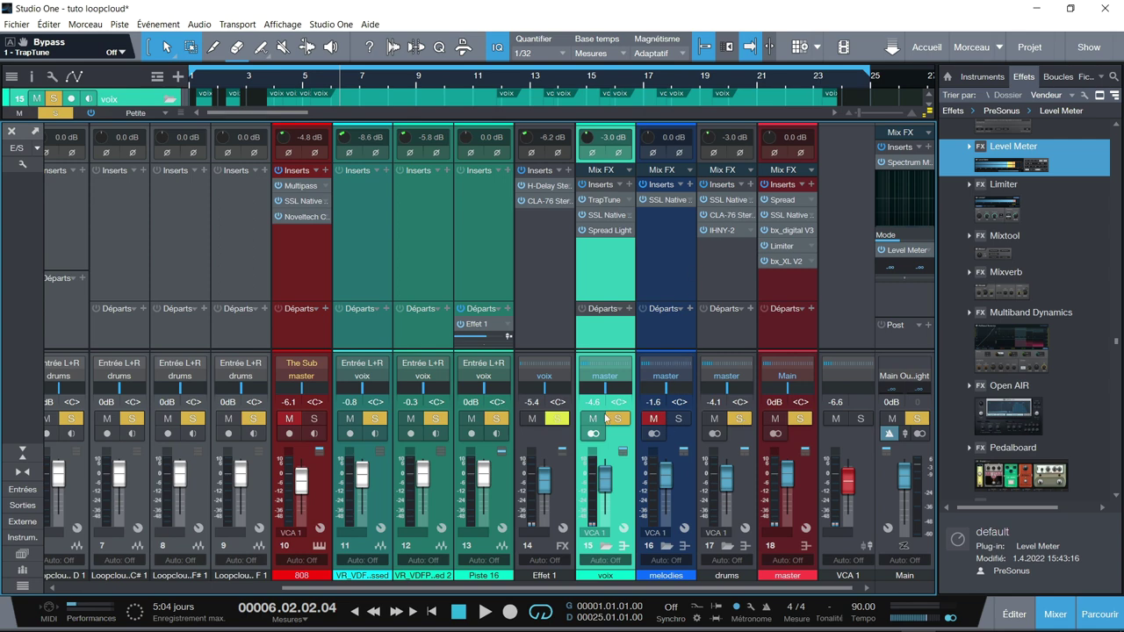
pyautogui.rightClick(726, 231)
pyautogui.click(730, 390)
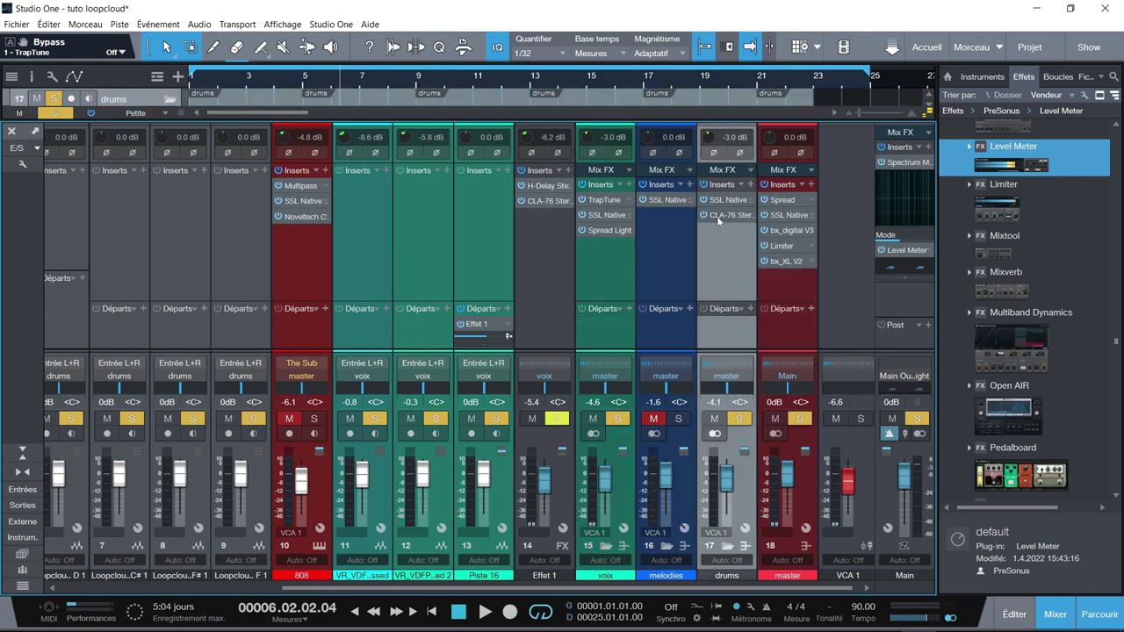
# Step: Play the drums from the start and open the drums bus's CLA-76, placing its window clear of the bus channel
pyautogui.press('Home')
pyautogui.press('space')
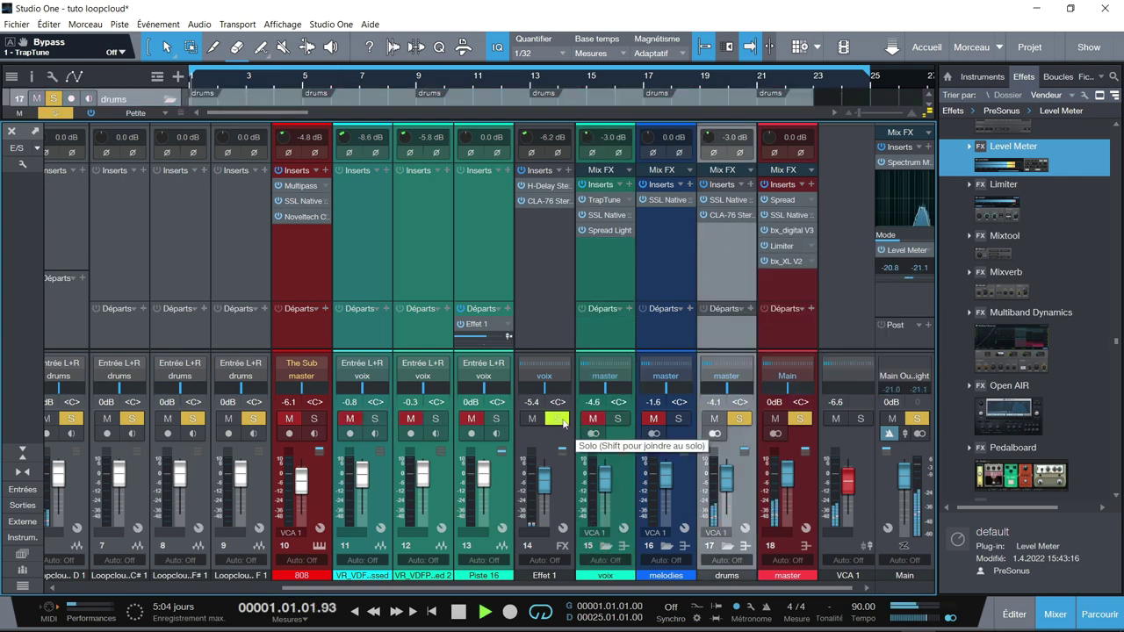
pyautogui.click(712, 216)
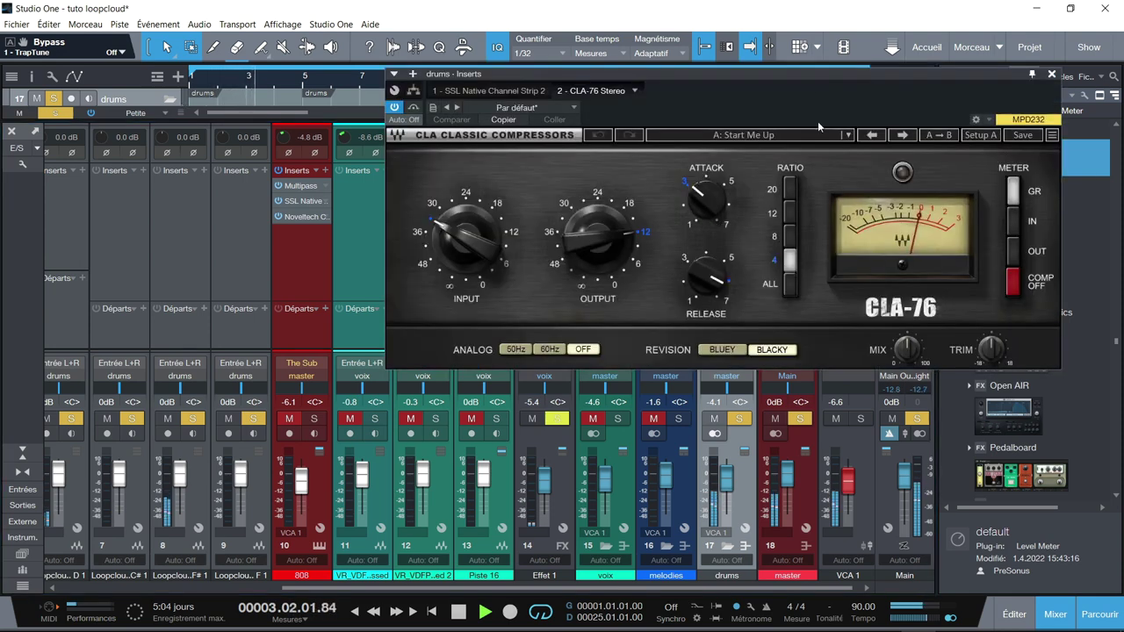
pyautogui.moveTo(812, 75); pyautogui.dragTo(432, 72)
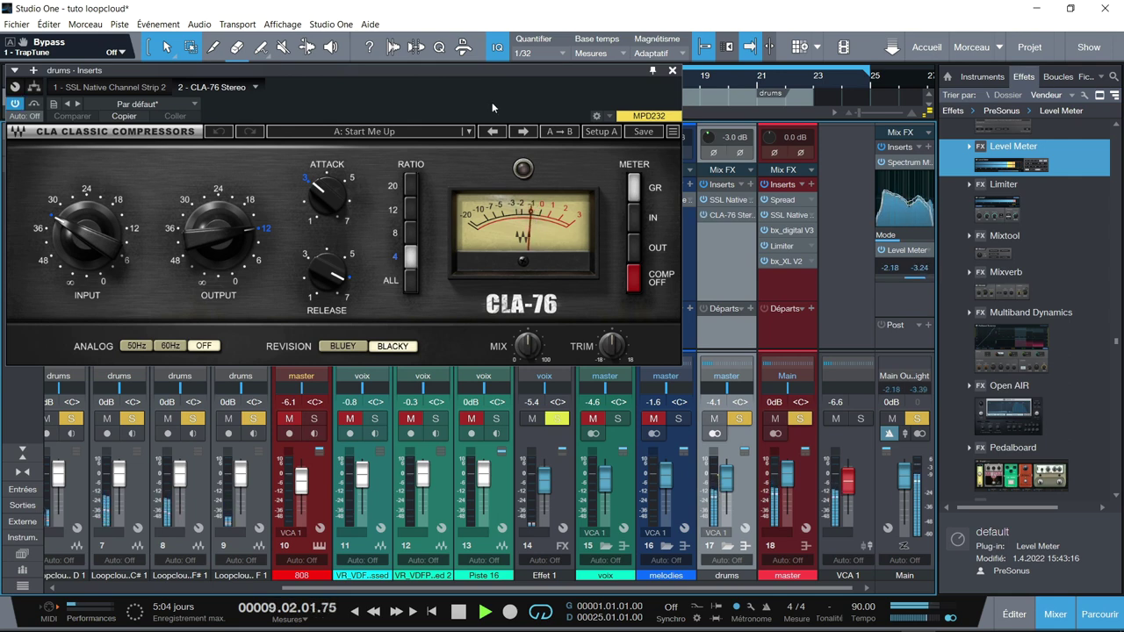
pyautogui.moveTo(478, 72); pyautogui.dragTo(504, 67)
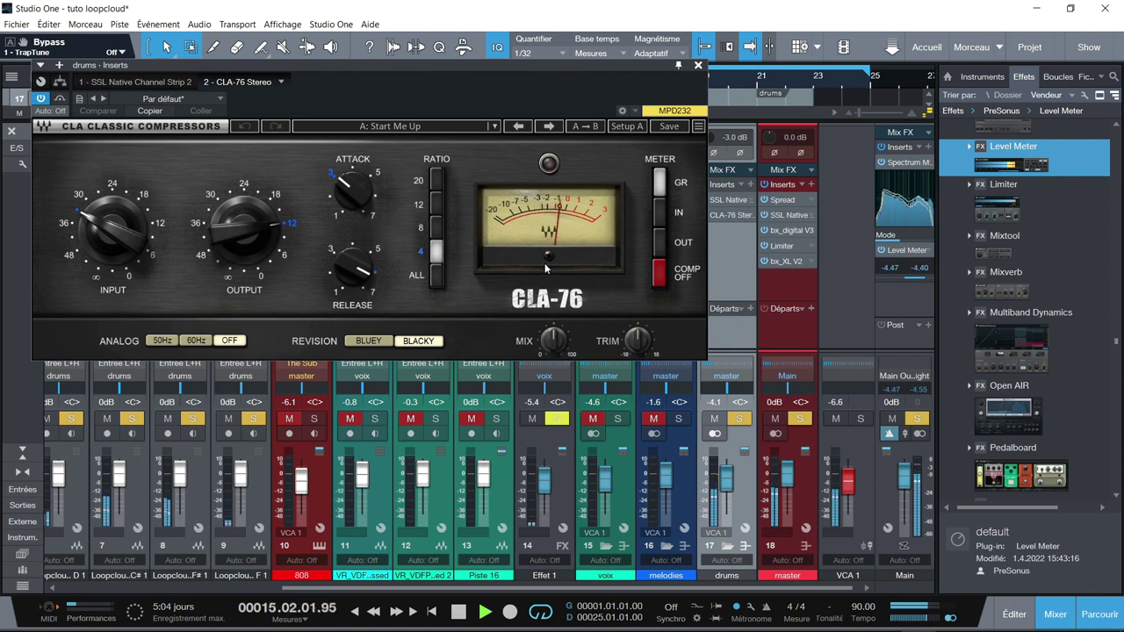
# Step: Compare the drums CLA-76 at Mix 100 and about 49, and at Ratio ALL and 4, during playback
pyautogui.click(555, 346)
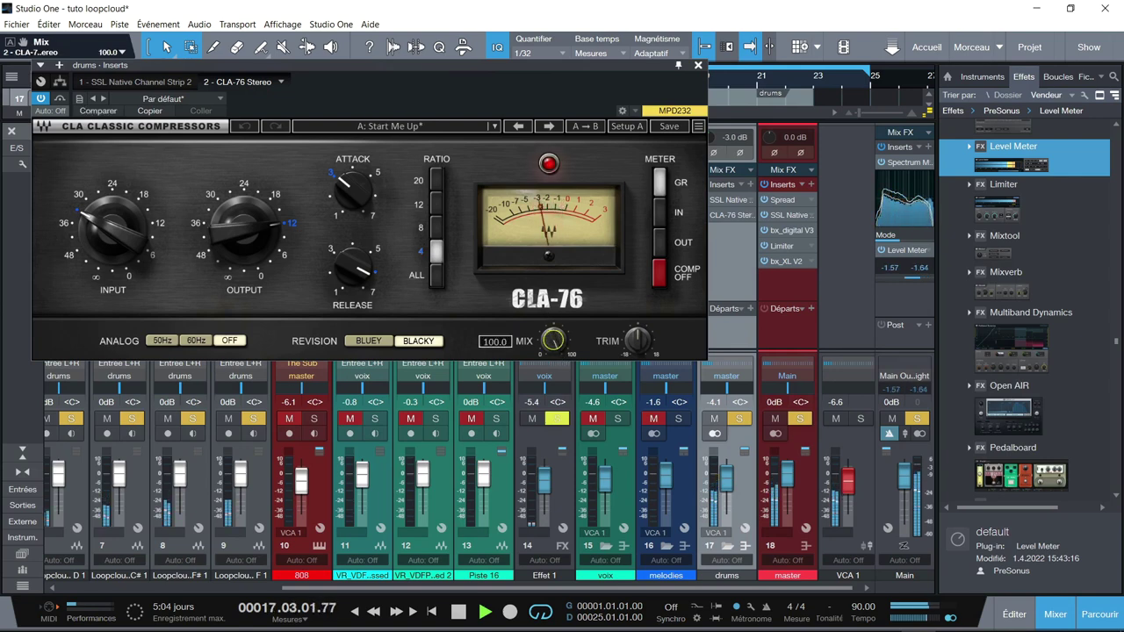
pyautogui.moveTo(555, 346); pyautogui.dragTo(556, 382)
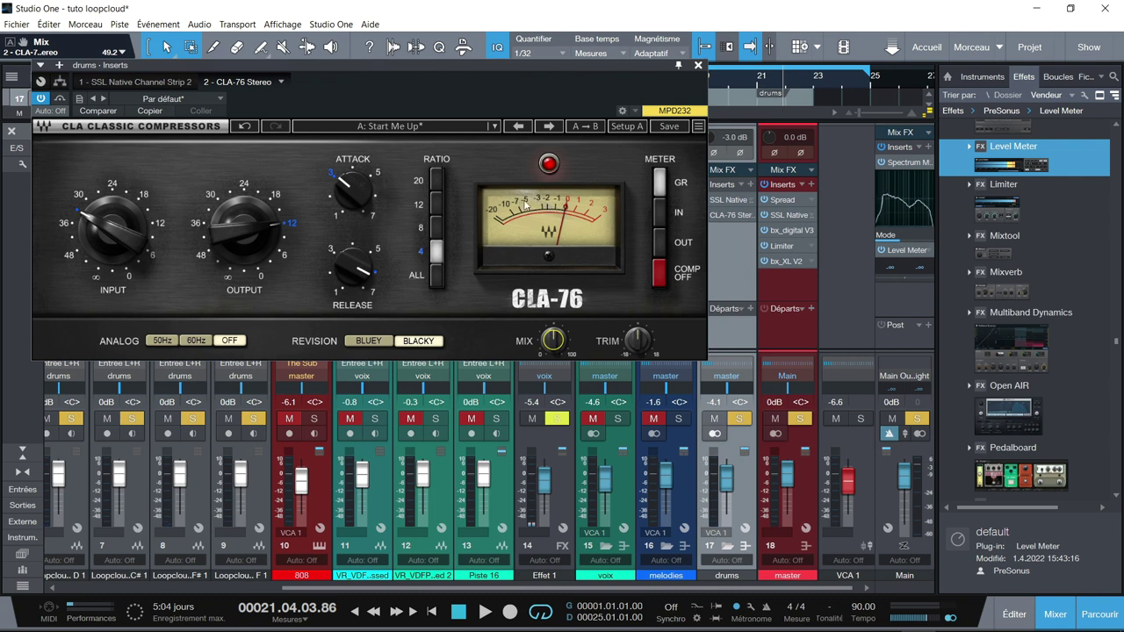
pyautogui.click(436, 275)
pyautogui.press('space')
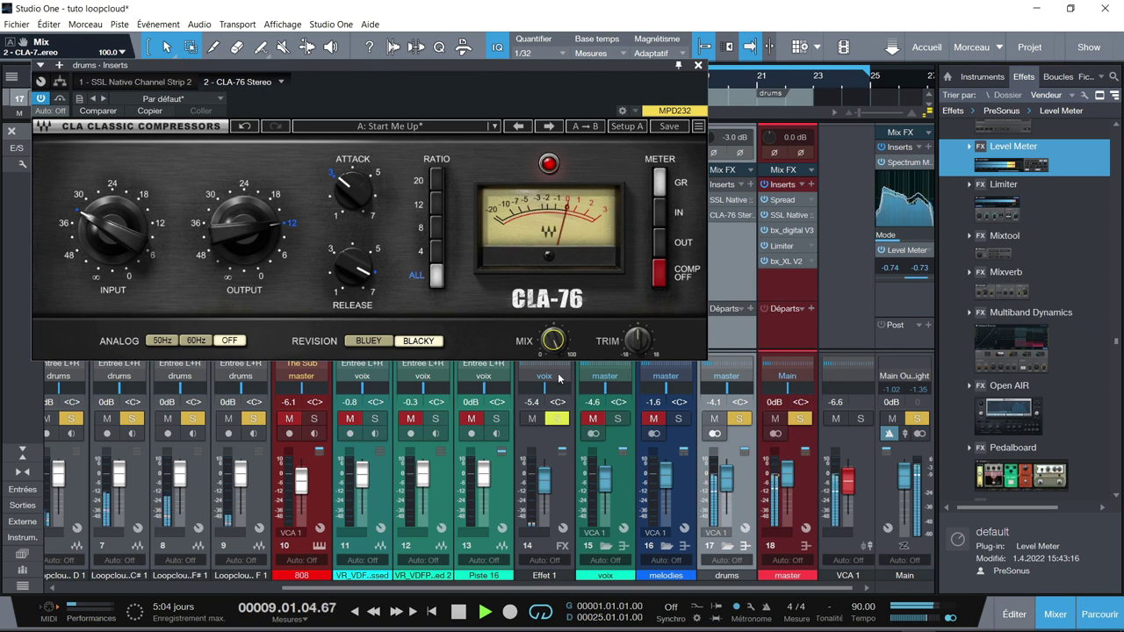
pyautogui.click(435, 252)
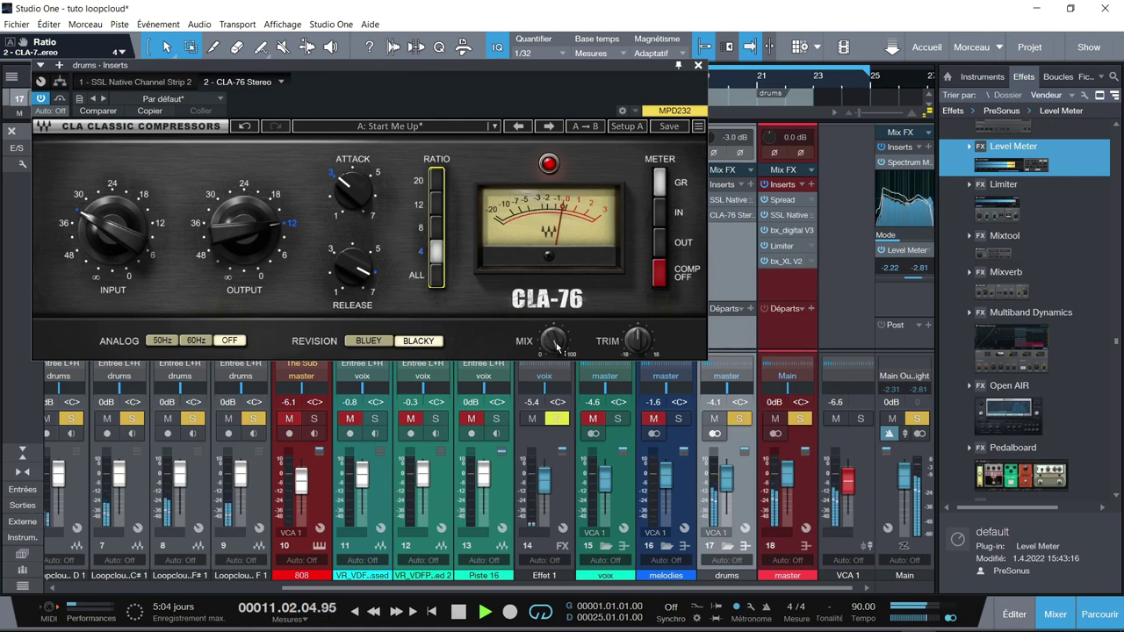
pyautogui.click(435, 278)
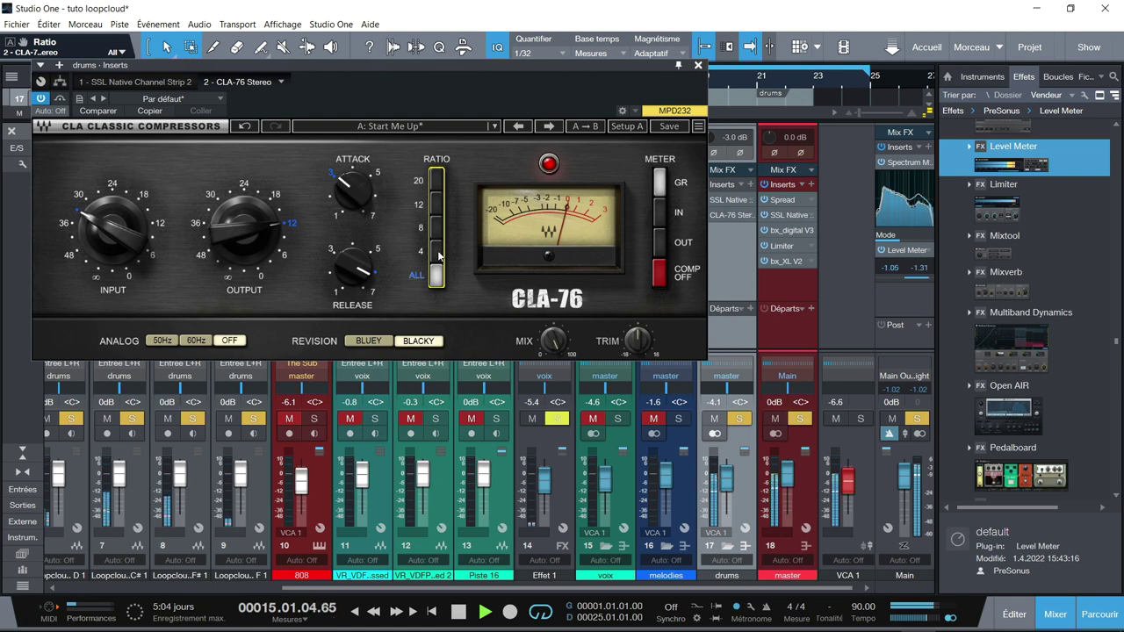
pyautogui.click(437, 253)
# Step: Set the drums CLA-76 Mix to about 51.7 and stop playback
pyautogui.moveTo(554, 348); pyautogui.dragTo(554, 358)
pyautogui.press('space')
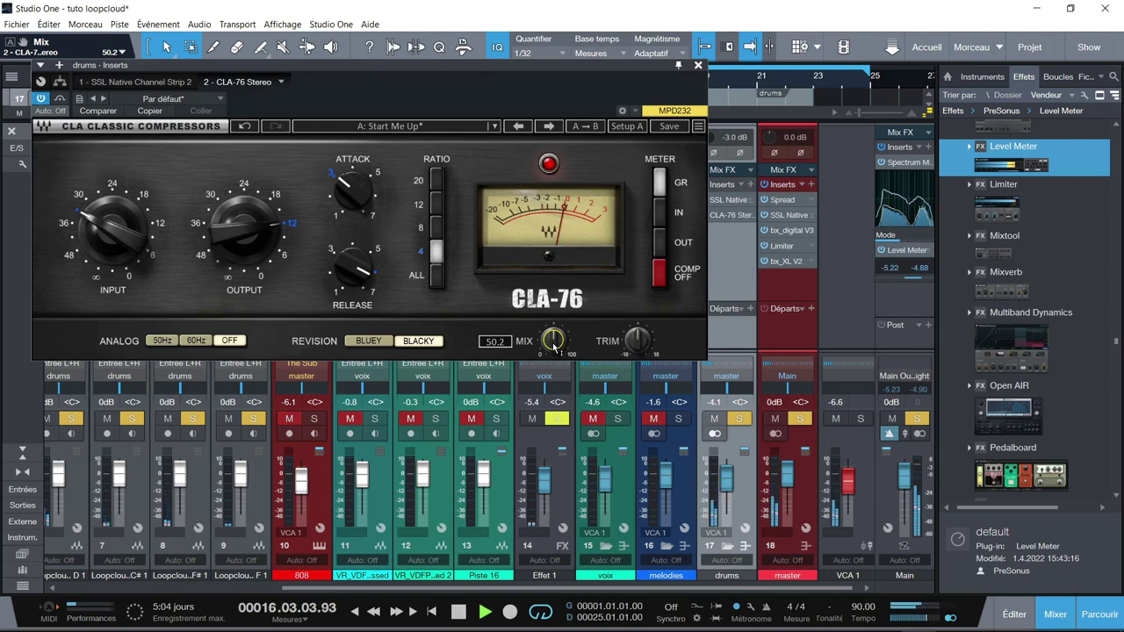
pyautogui.moveTo(554, 347)
pyautogui.mouseDown()
pyautogui.moveTo(554, 268)
pyautogui.moveTo(554, 339)
pyautogui.mouseUp()
pyautogui.press('space')
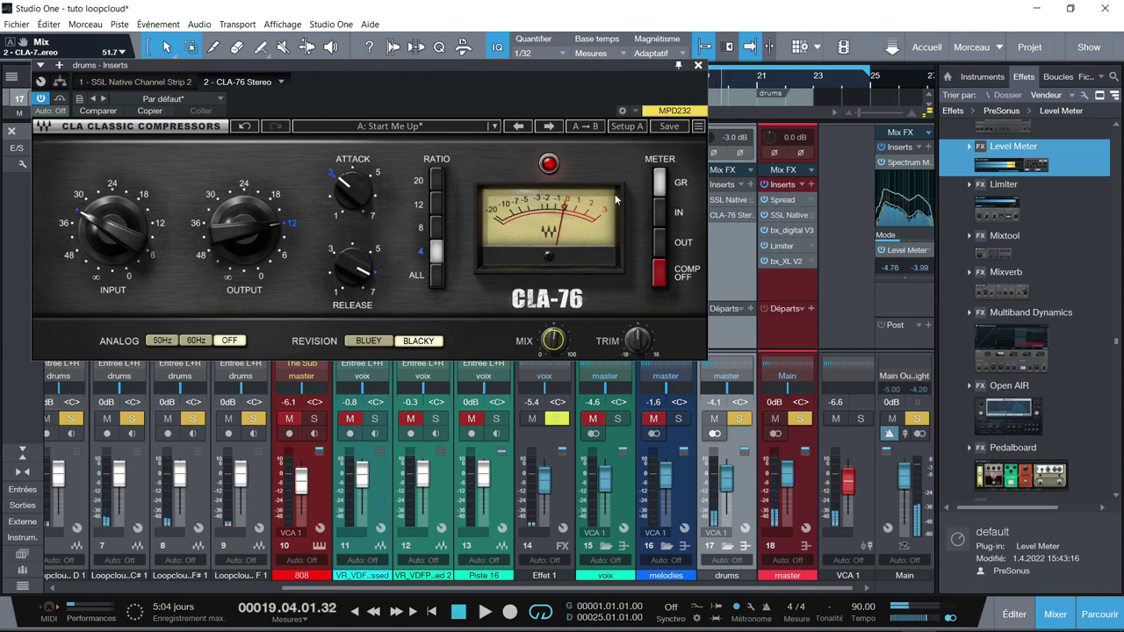
# Step: Check the CLA-76's OUT and GR meter modes, inspect the drums bus's SSL Native Channel Strip 2, and close the window
pyautogui.click(658, 243)
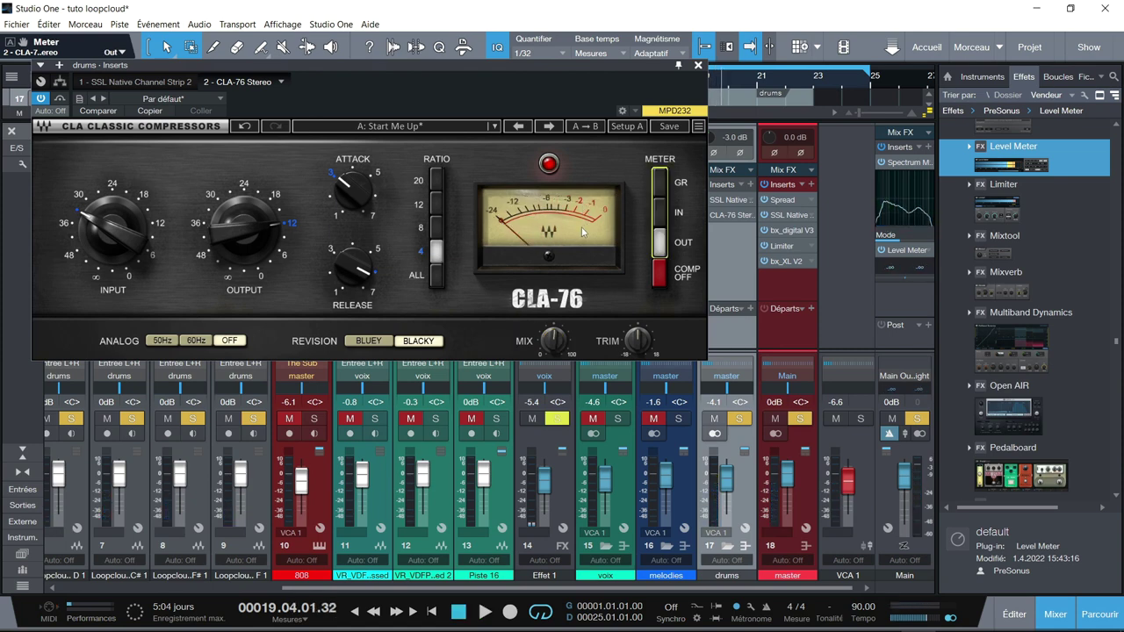
pyautogui.click(660, 188)
pyautogui.click(156, 81)
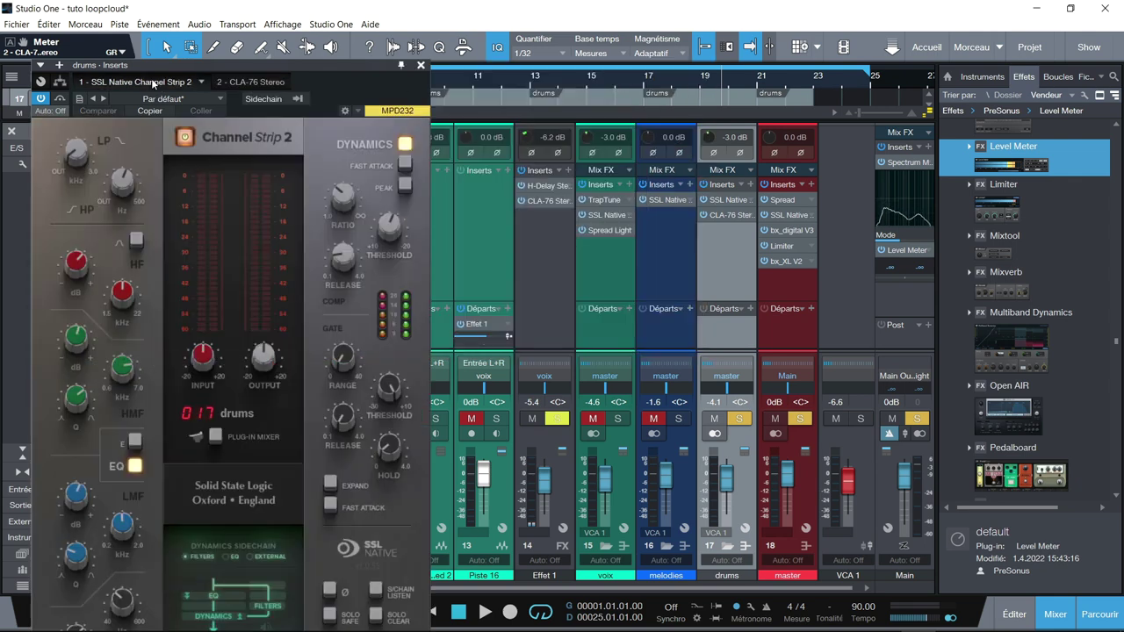
pyautogui.moveTo(352, 70); pyautogui.dragTo(536, 5)
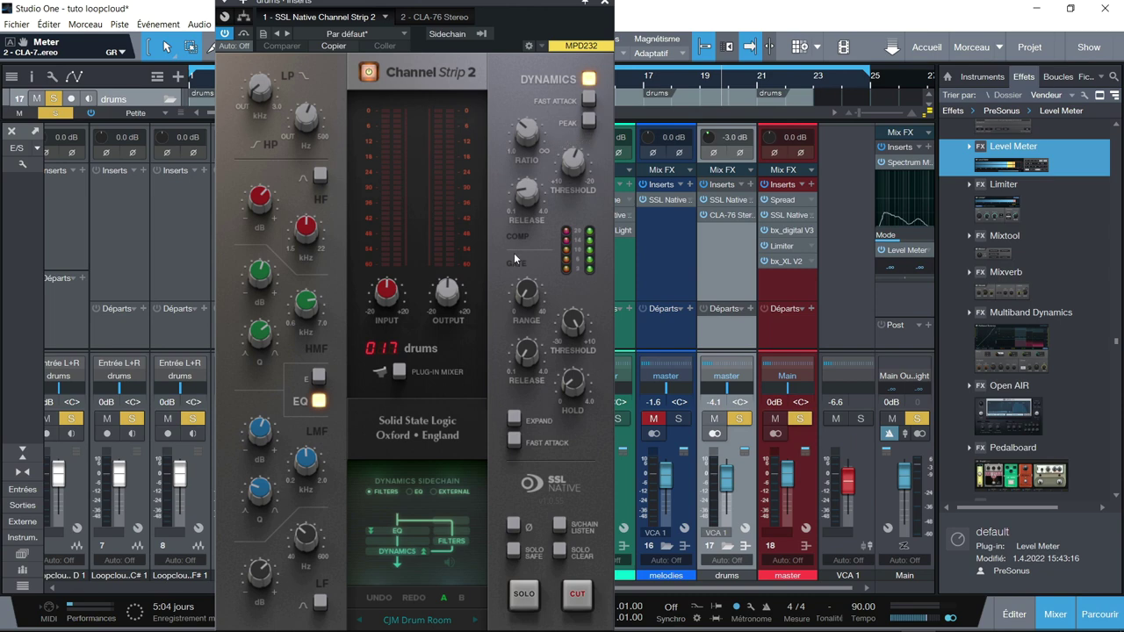
pyautogui.click(605, 4)
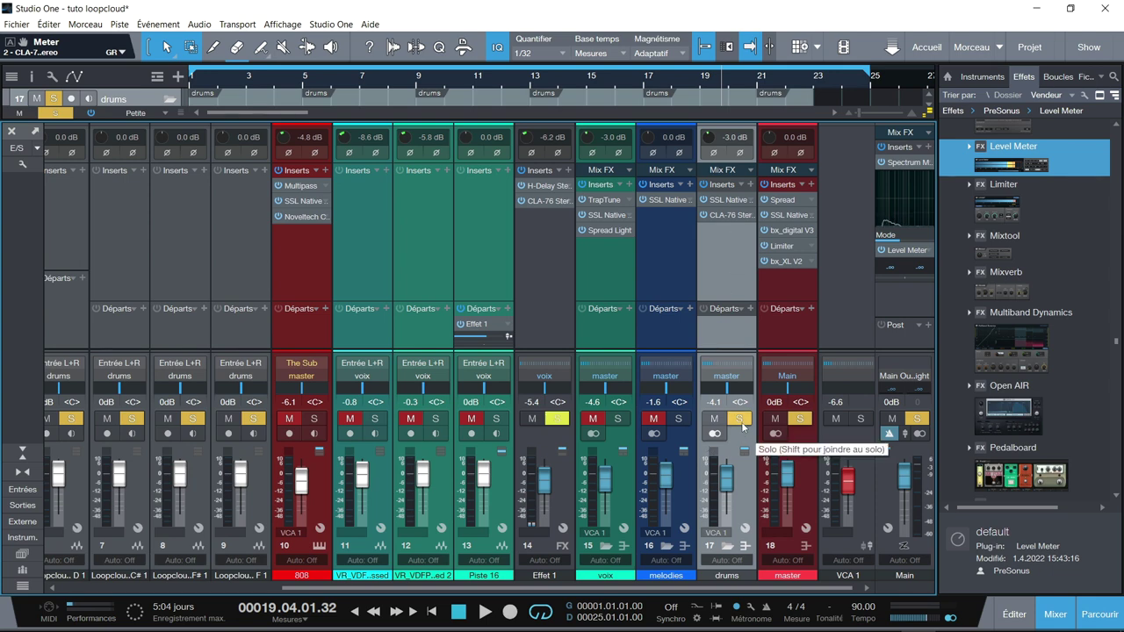
# Step: Add the 808 channel to the soloed drums, play from around bar 3, and stop
pyautogui.click(309, 426)
pyautogui.moveTo(349, 475)
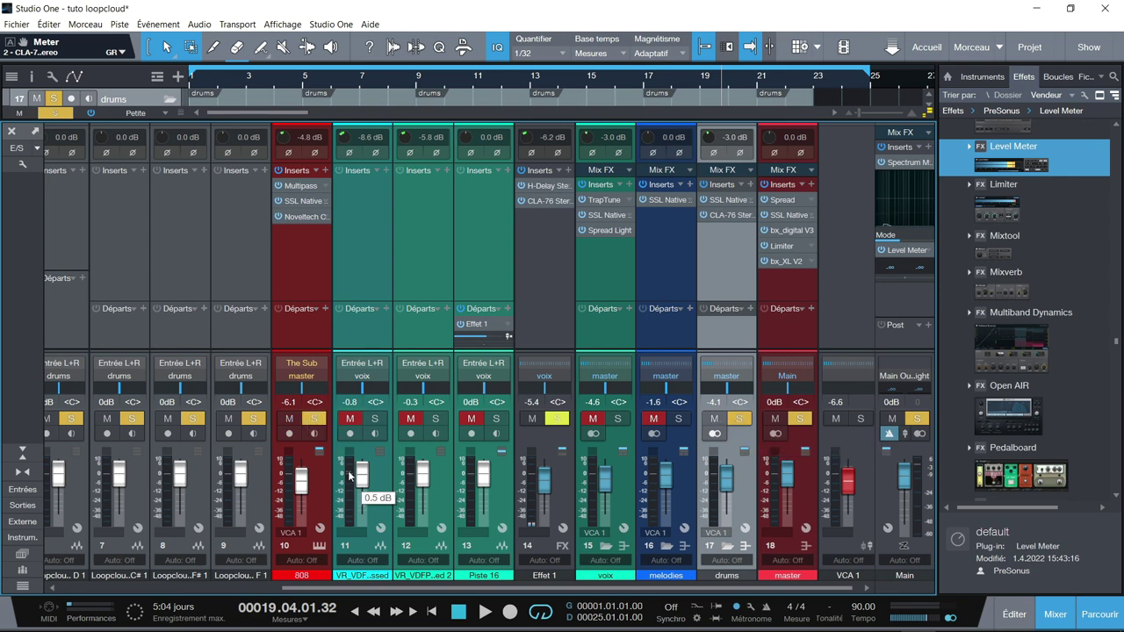
pyautogui.click(259, 82)
pyautogui.press('space')
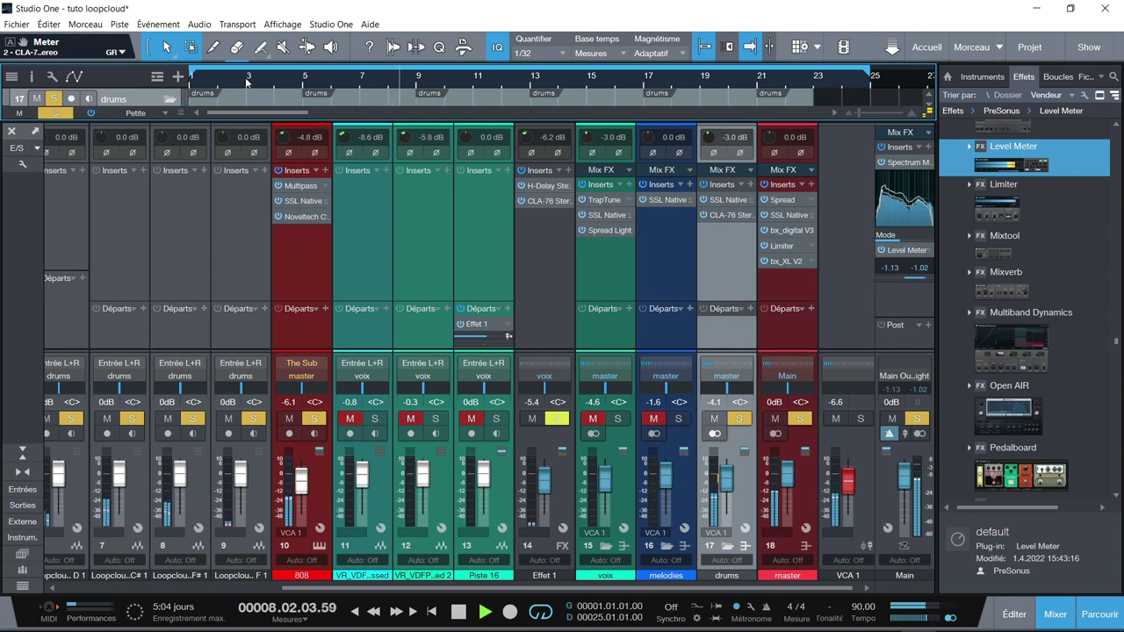
pyautogui.press('space')
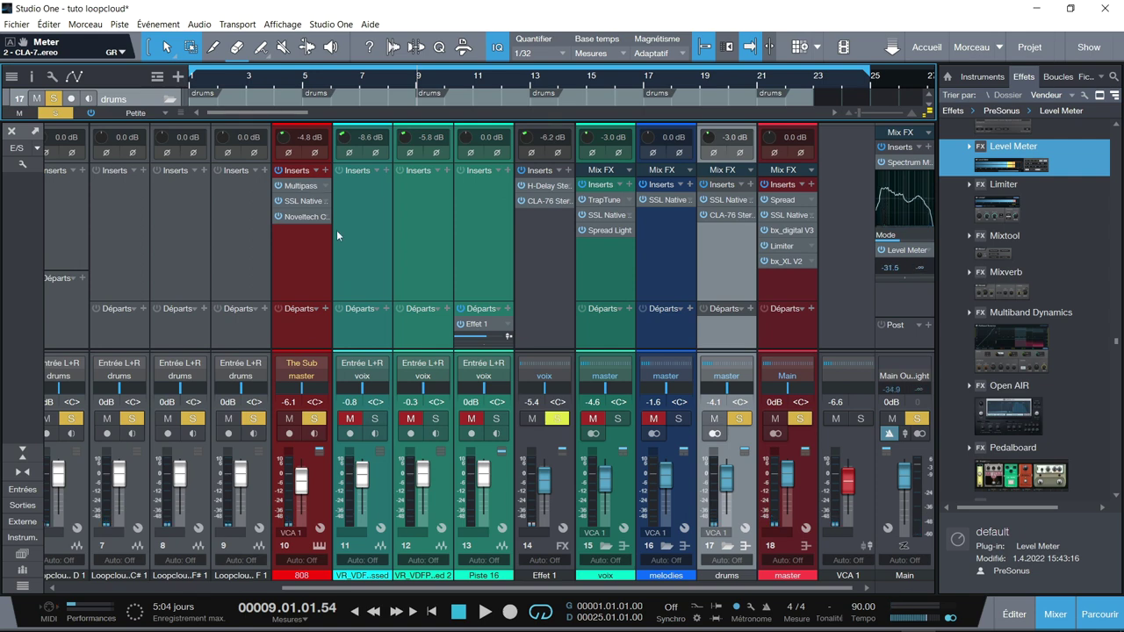
# Step: Inspect the Slice EQ curve on the band below 250 Hz in the 808's Multipass and close both windows
pyautogui.click(309, 186)
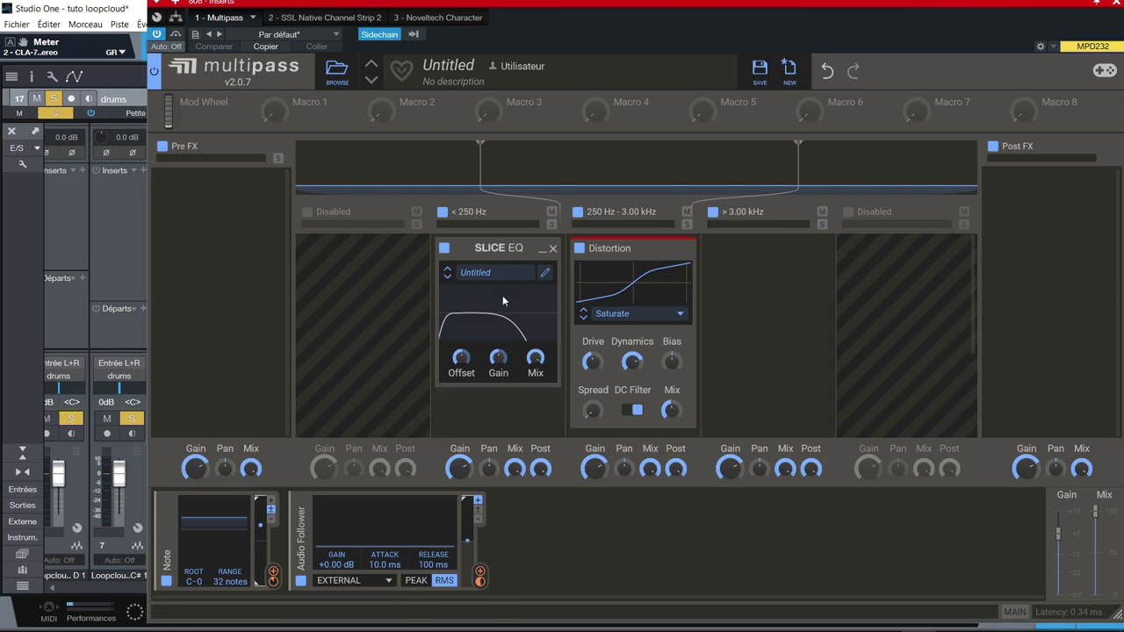
pyautogui.click(545, 273)
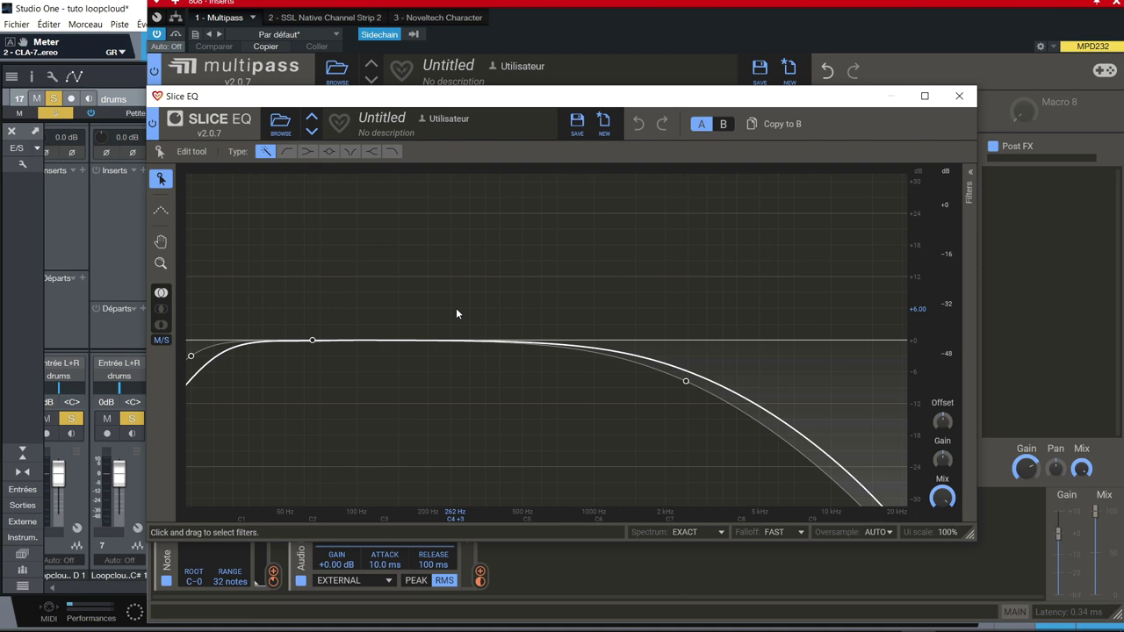
pyautogui.click(959, 95)
pyautogui.click(1116, 4)
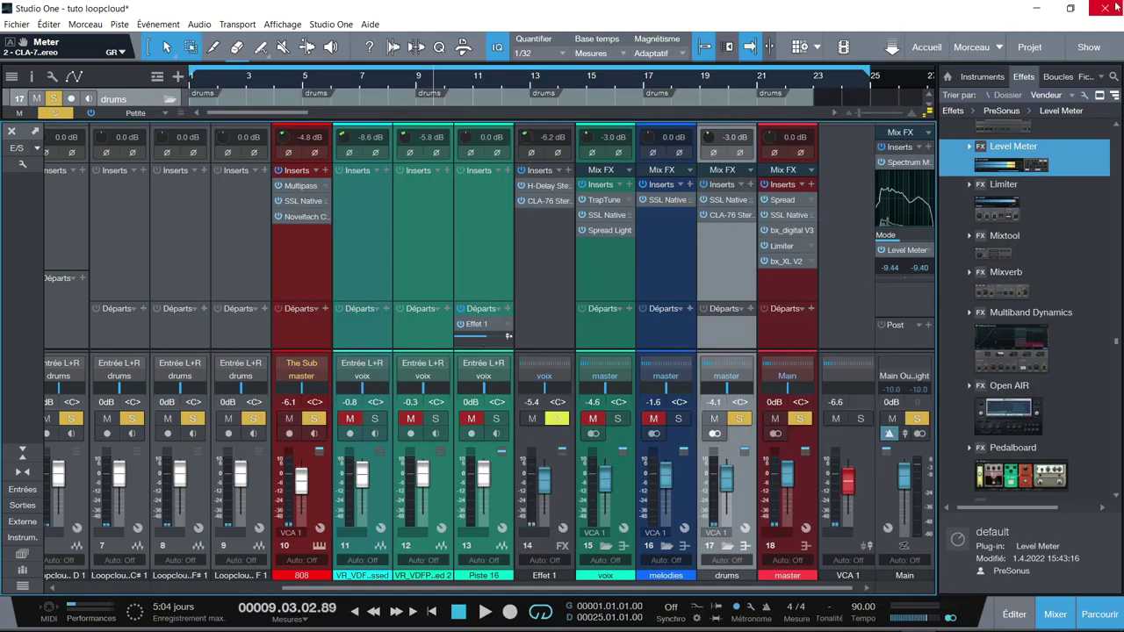
# Step: Switch to the arrangement, start playback, and open Multipass from The Sub instrument track
pyautogui.press('F3')
pyautogui.press('space')
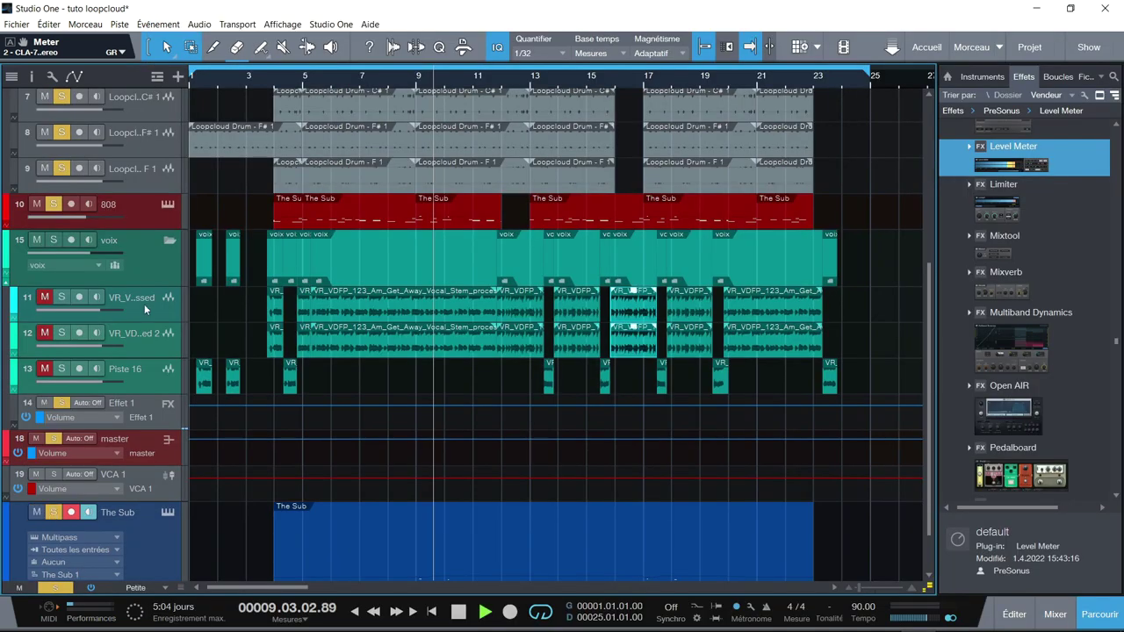
pyautogui.click(168, 513)
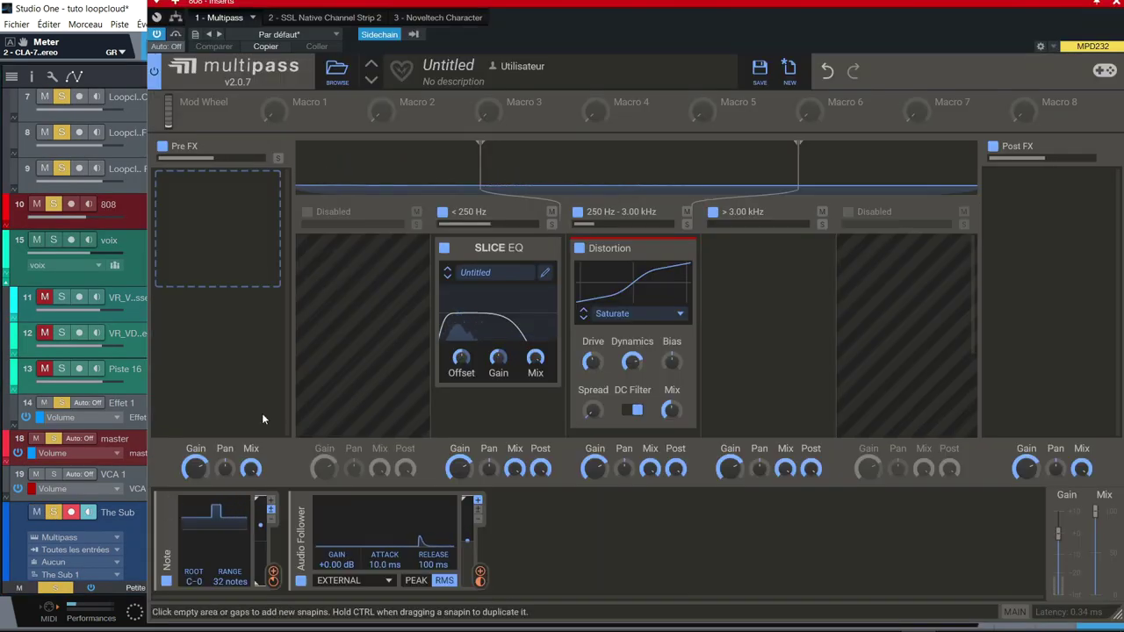
# Step: Examine the Slice EQ response below 250 Hz while the 808 plays, and close the EQ and Multipass windows
pyautogui.click(545, 271)
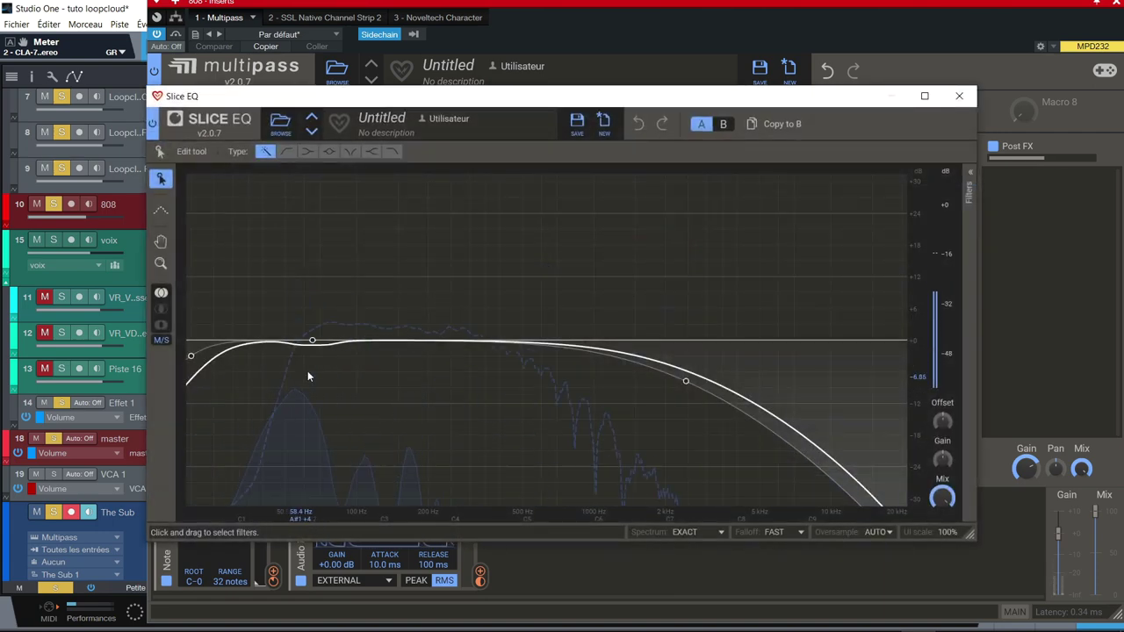
pyautogui.click(311, 355)
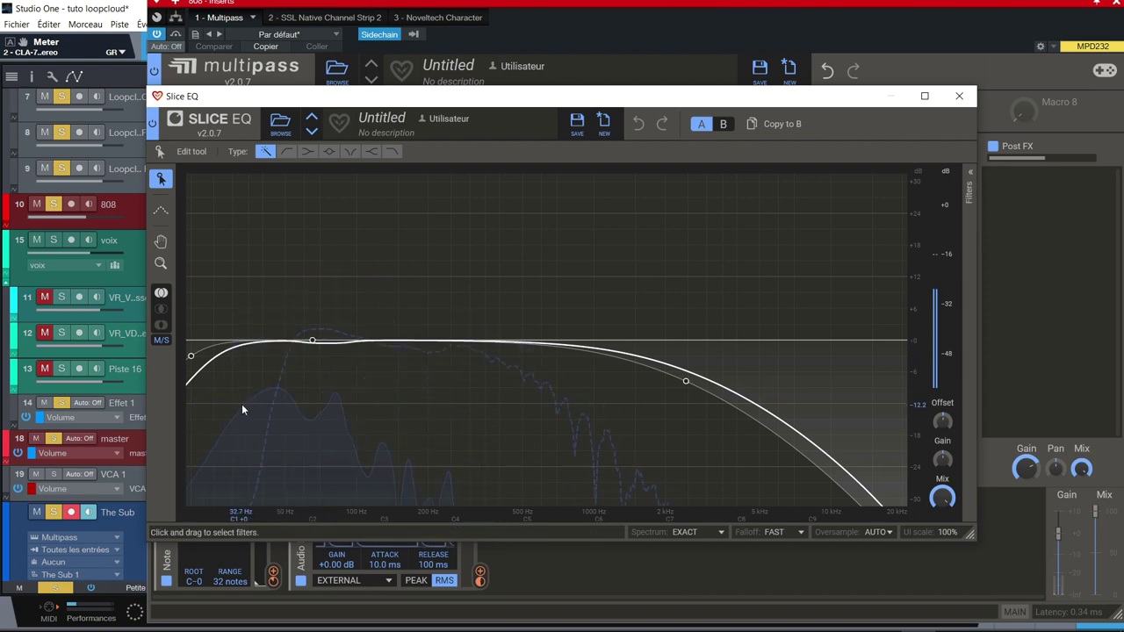
pyautogui.doubleClick(287, 354)
pyautogui.moveTo(286, 355); pyautogui.dragTo(392, 348)
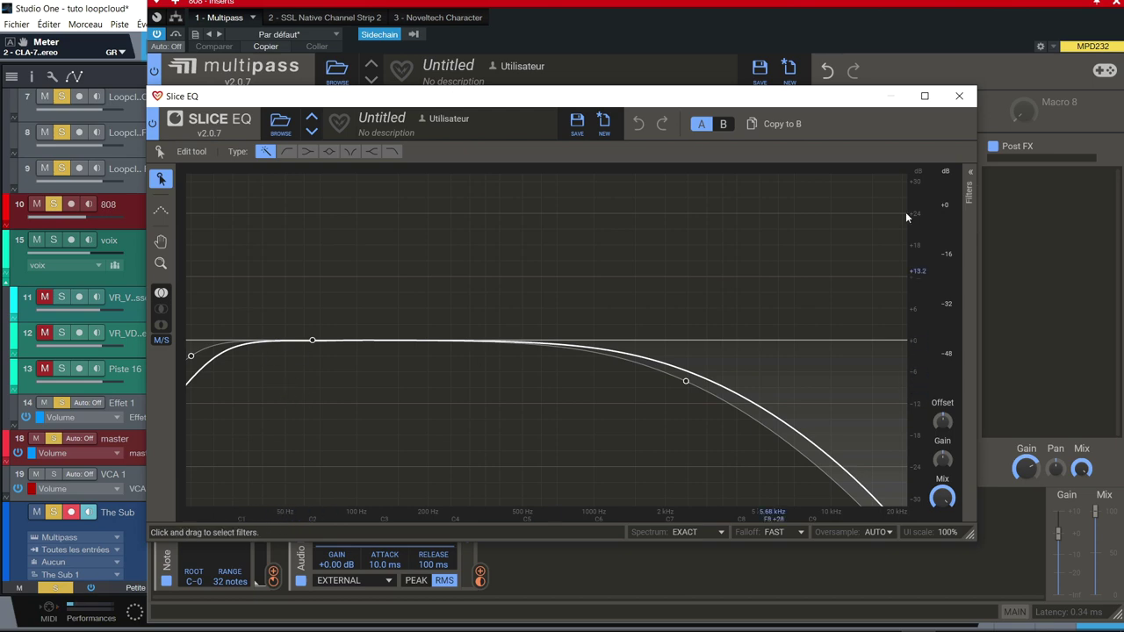
pyautogui.click(960, 97)
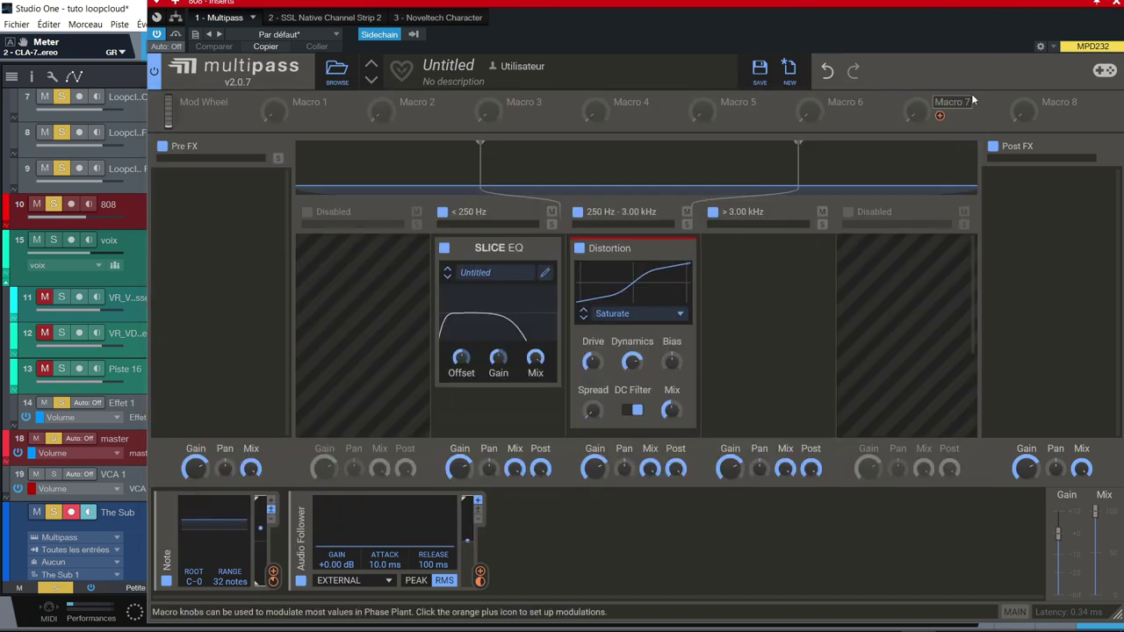
pyautogui.click(1116, 7)
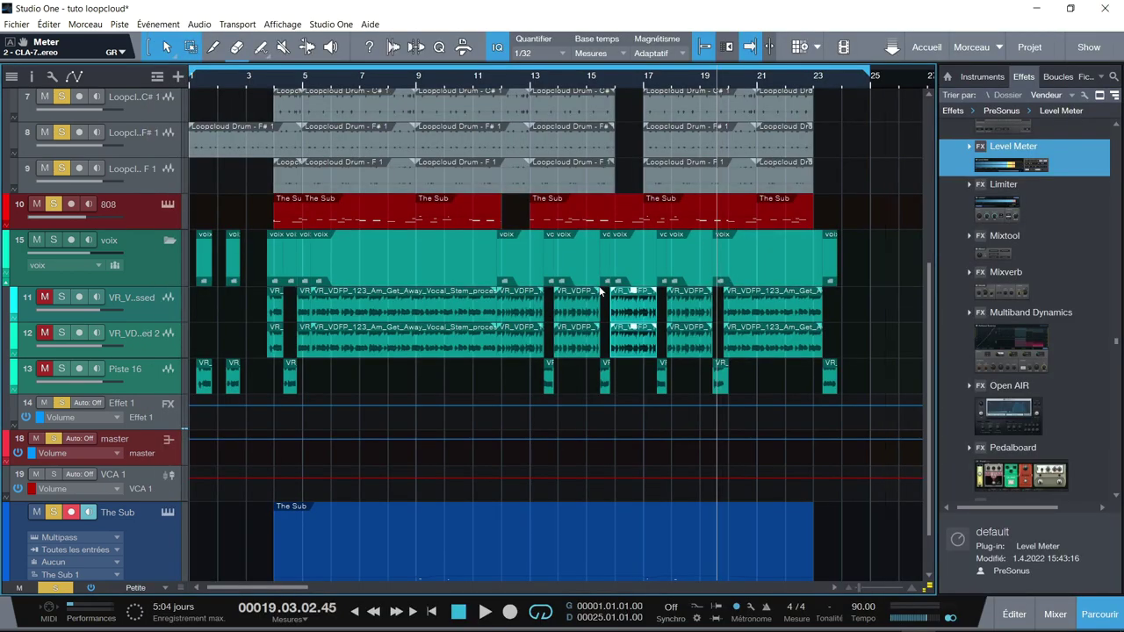
# Step: Browse the effects list through the H-Delay, H-Comp and F6 plug-ins to the CLA-76 compressors
pyautogui.scroll(-2, 716, 349)
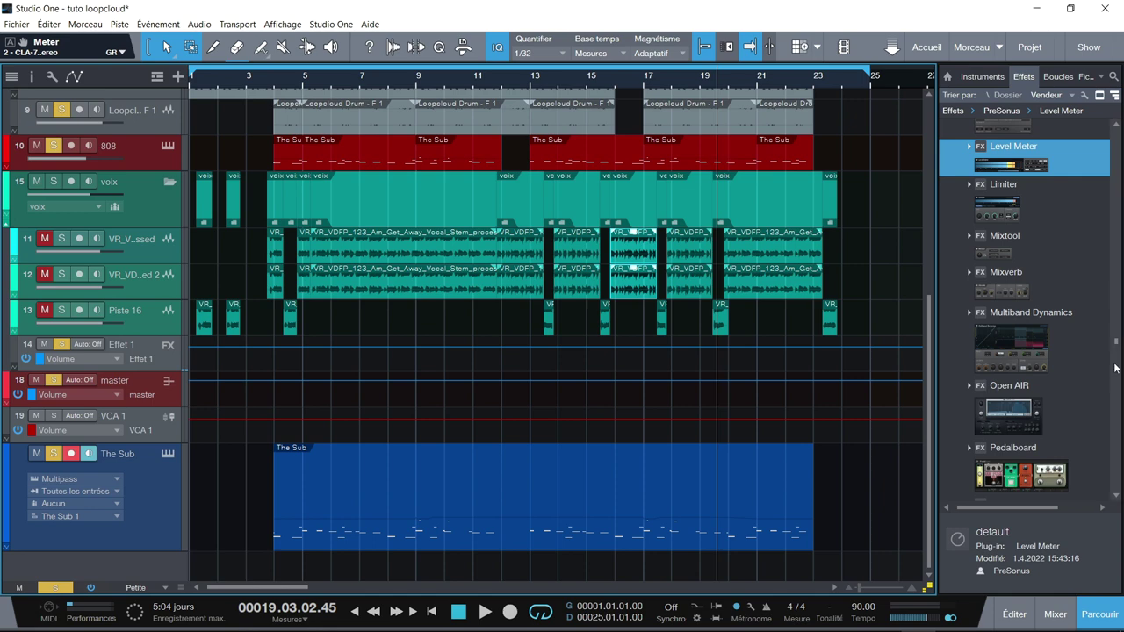
pyautogui.moveTo(1118, 345); pyautogui.dragTo(1117, 404)
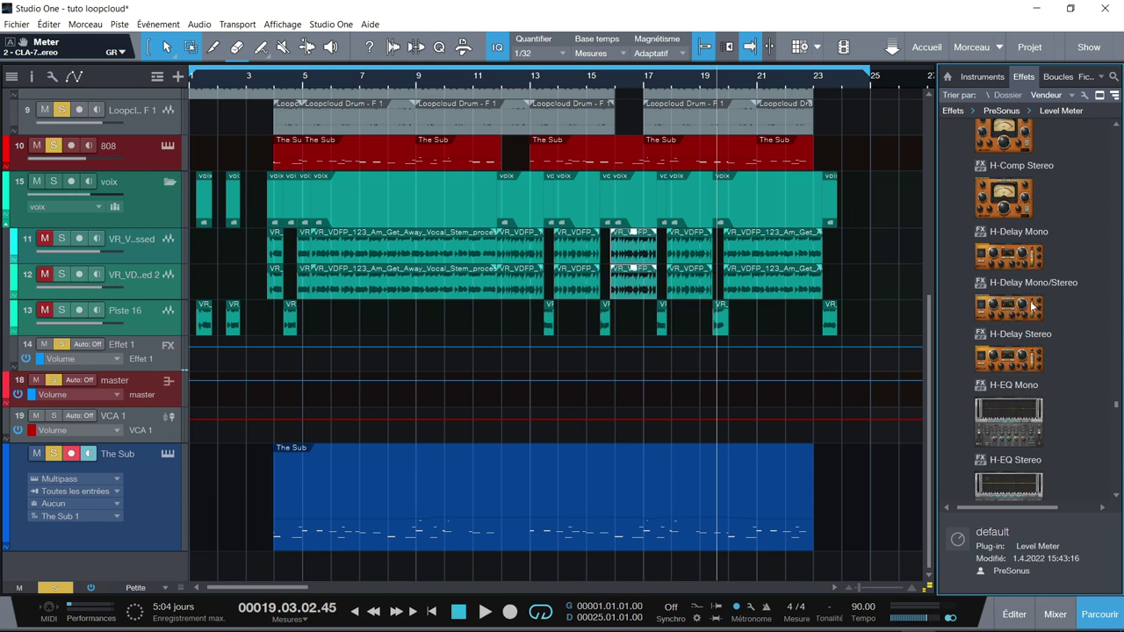
pyautogui.scroll(-2, 1029, 307)
pyautogui.scroll(2, 1039, 296)
pyautogui.scroll(4, 1038, 290)
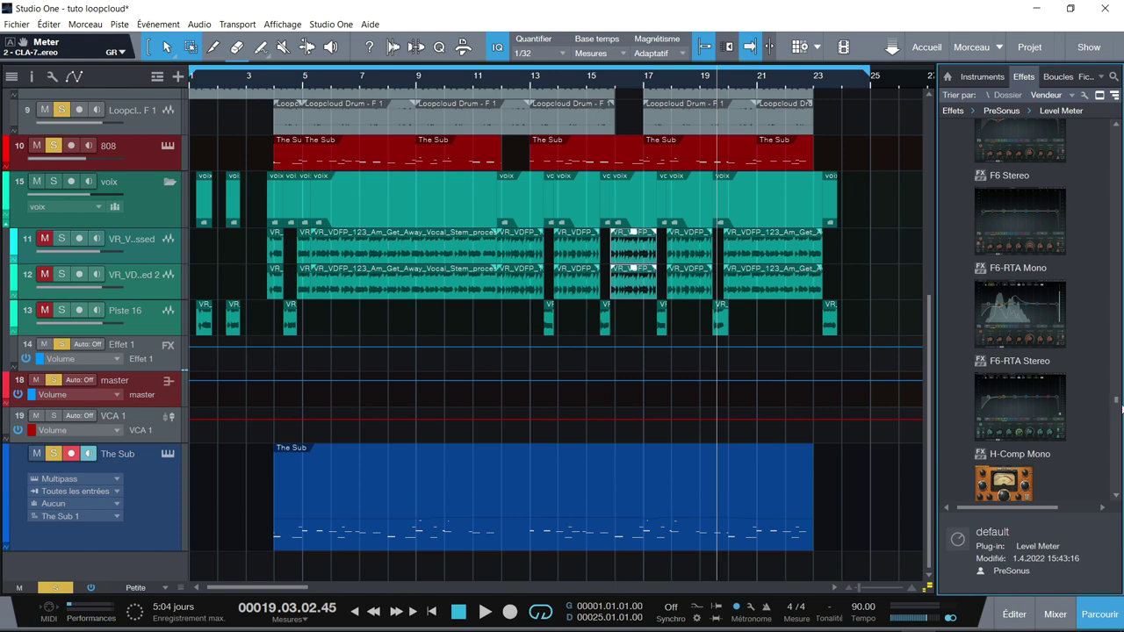
pyautogui.scroll(10, 1117, 407)
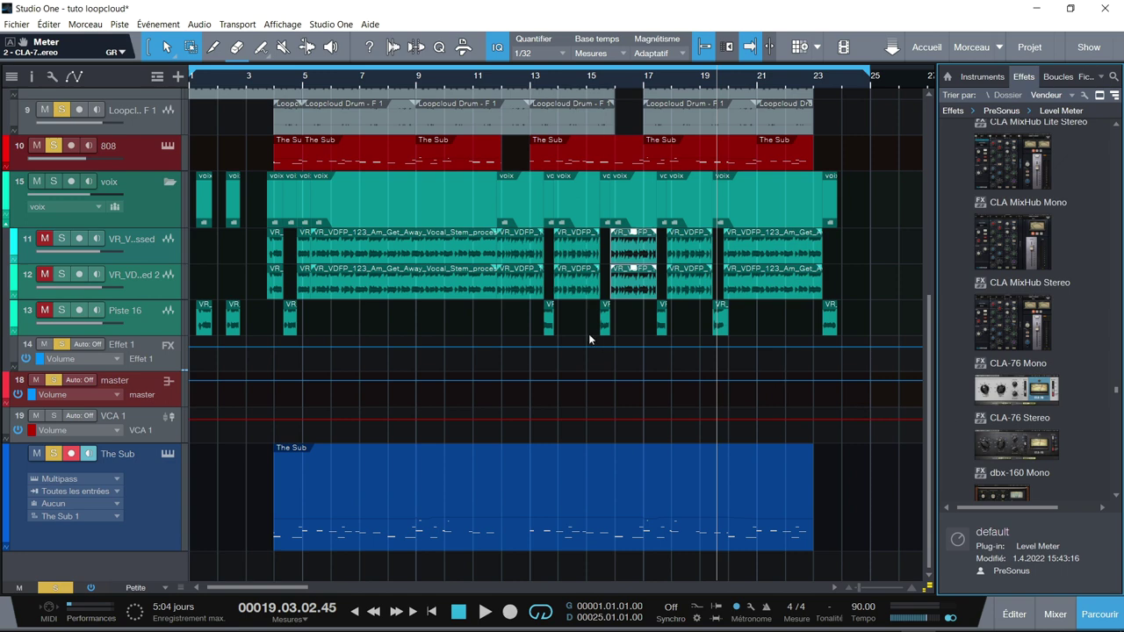
# Step: Clear all track solos and play the full mix from the start of the song
pyautogui.click(63, 110)
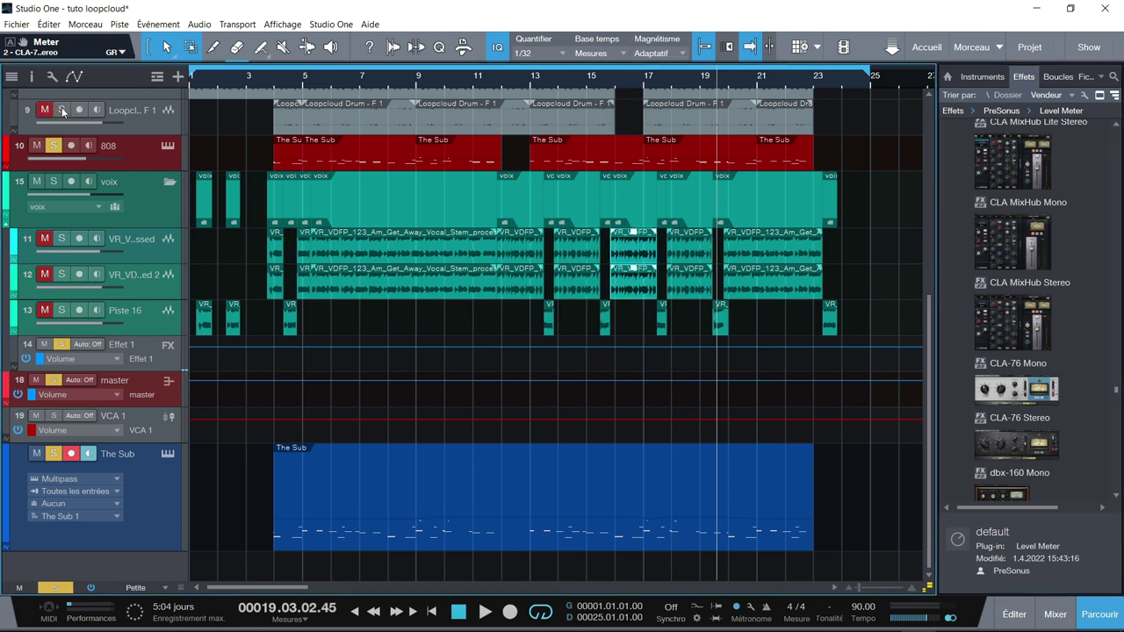
pyautogui.click(54, 587)
pyautogui.press('Home')
pyautogui.press('space')
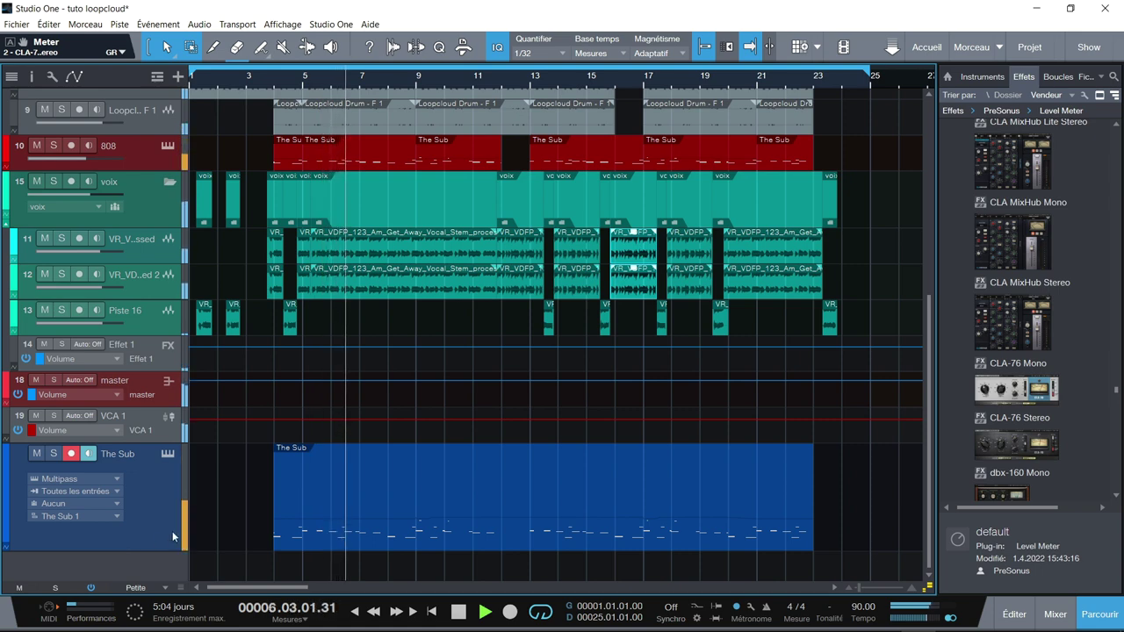
# Step: Show the mixer during playback, check the drums bus's CLA-76 Stereo compressor, and close its window
pyautogui.press('F3')
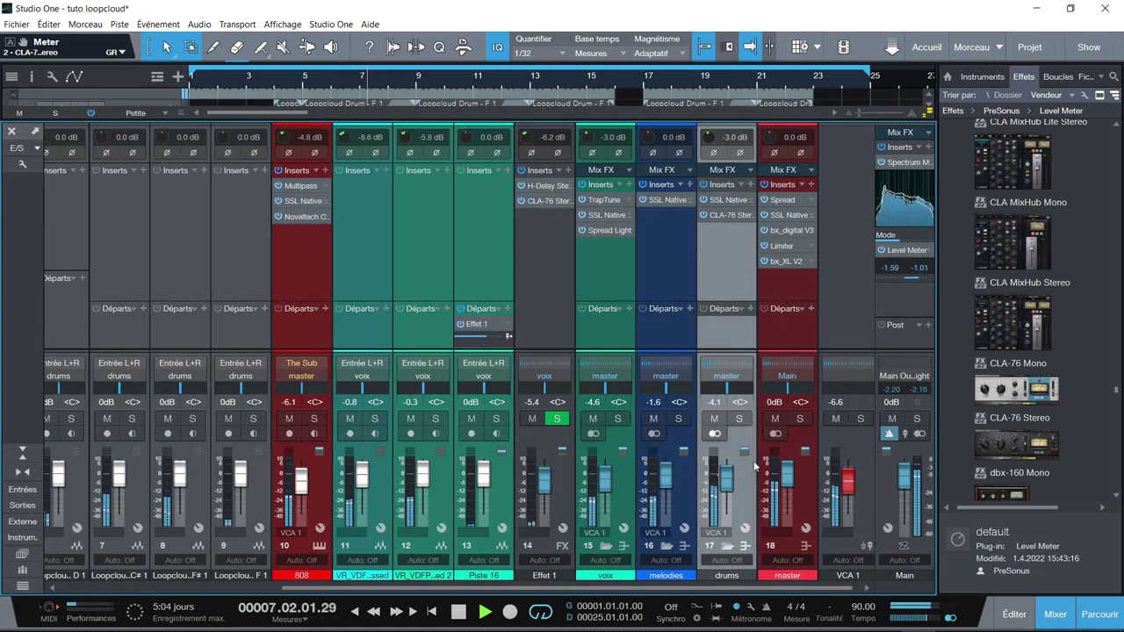
pyautogui.moveTo(916, 193)
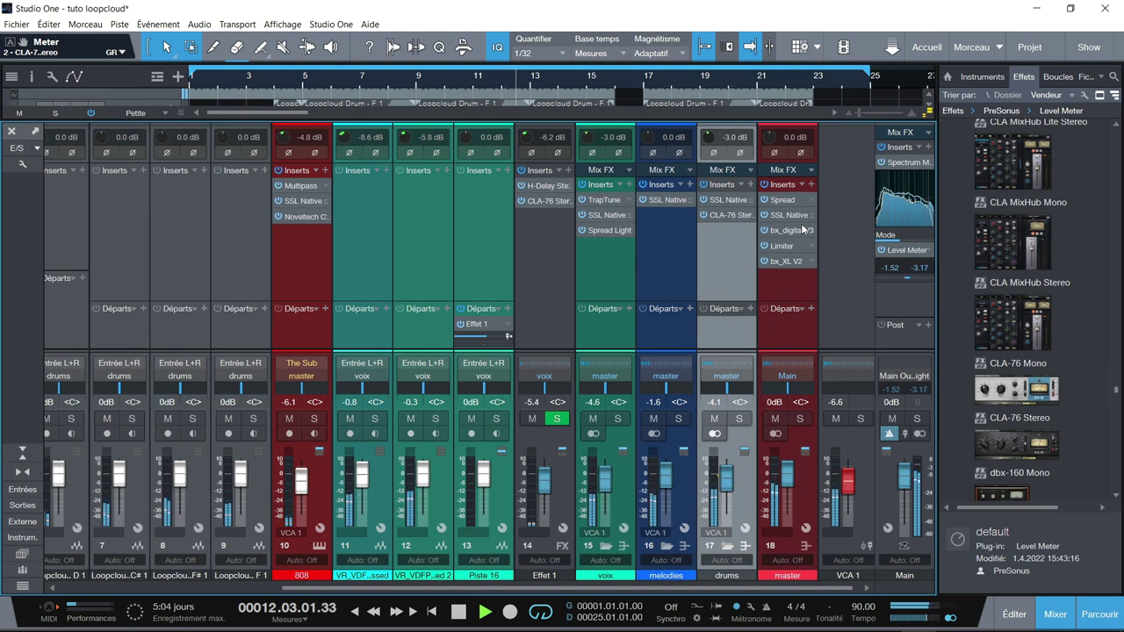
pyautogui.click(727, 215)
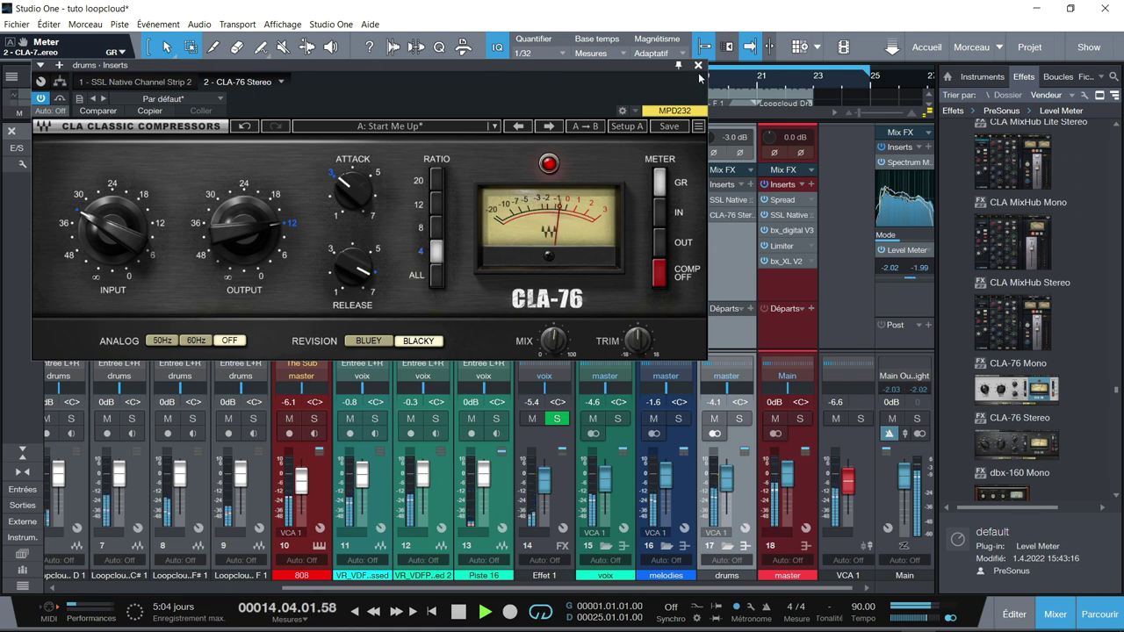
pyautogui.click(727, 215)
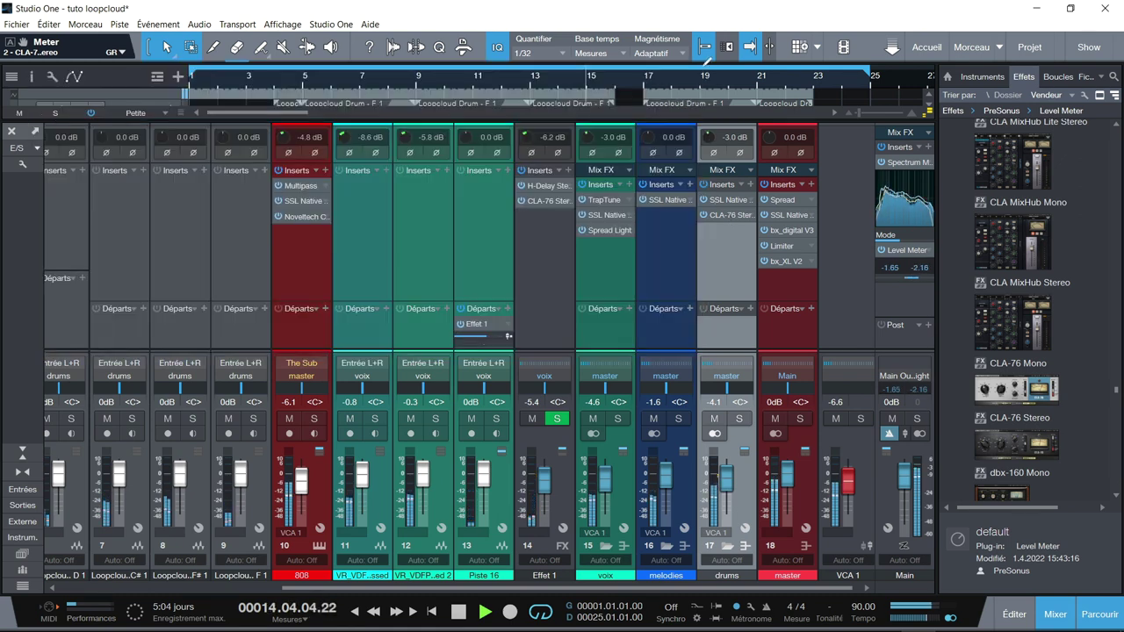
# Step: Inspect the H-Delay Stereo and CLA-76 Stereo inserts on Effet 1, stop playback, and return to H-Delay
pyautogui.click(547, 186)
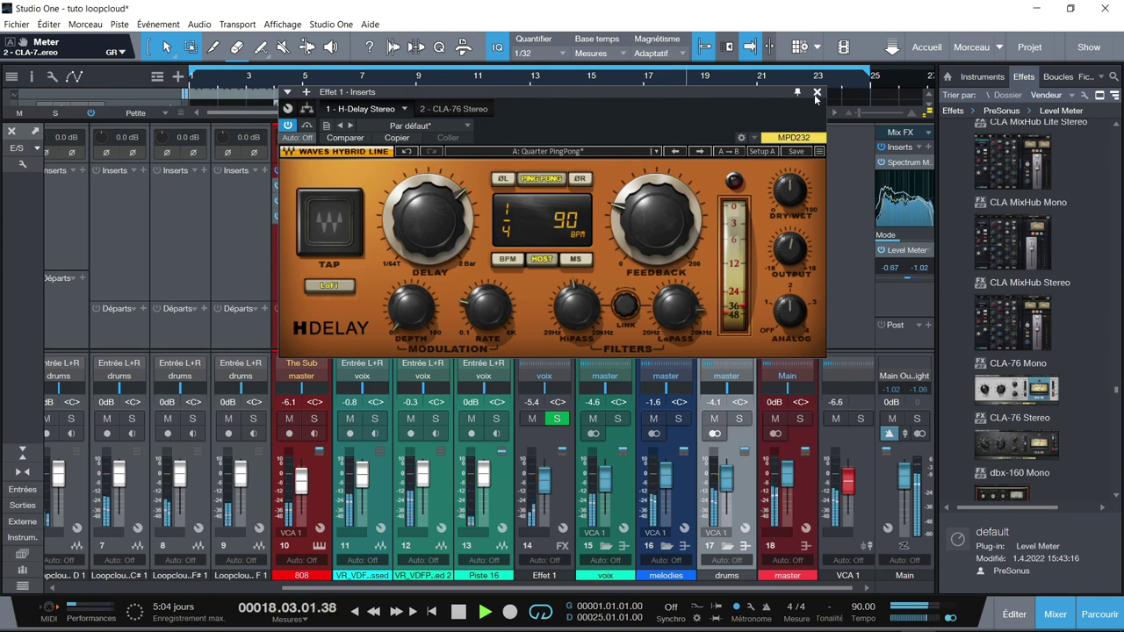
pyautogui.click(448, 109)
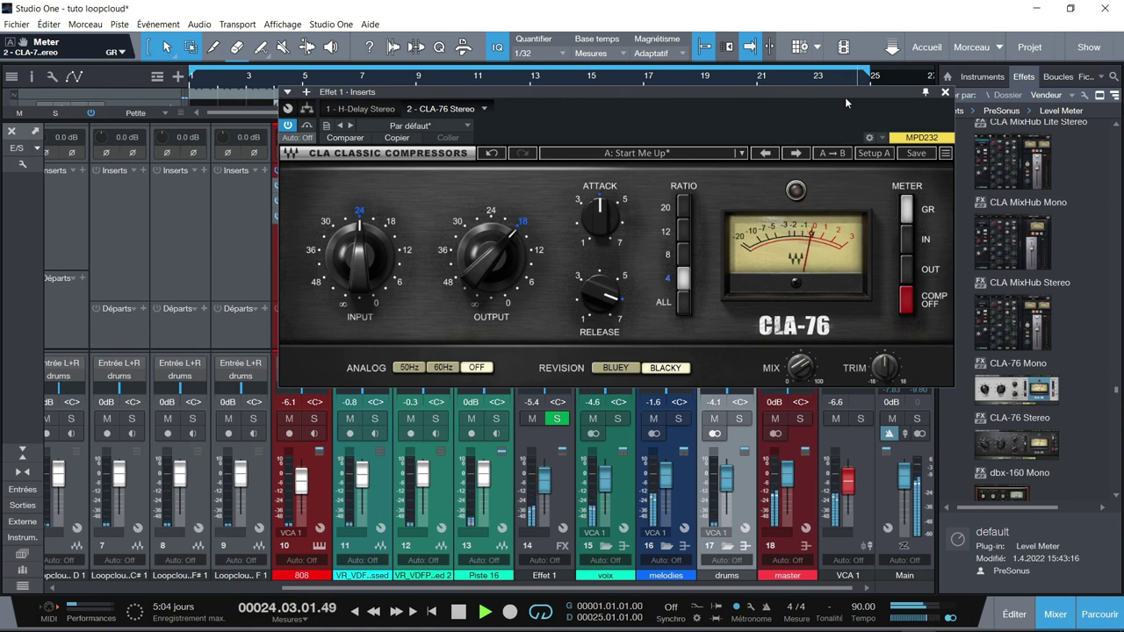
pyautogui.press('space')
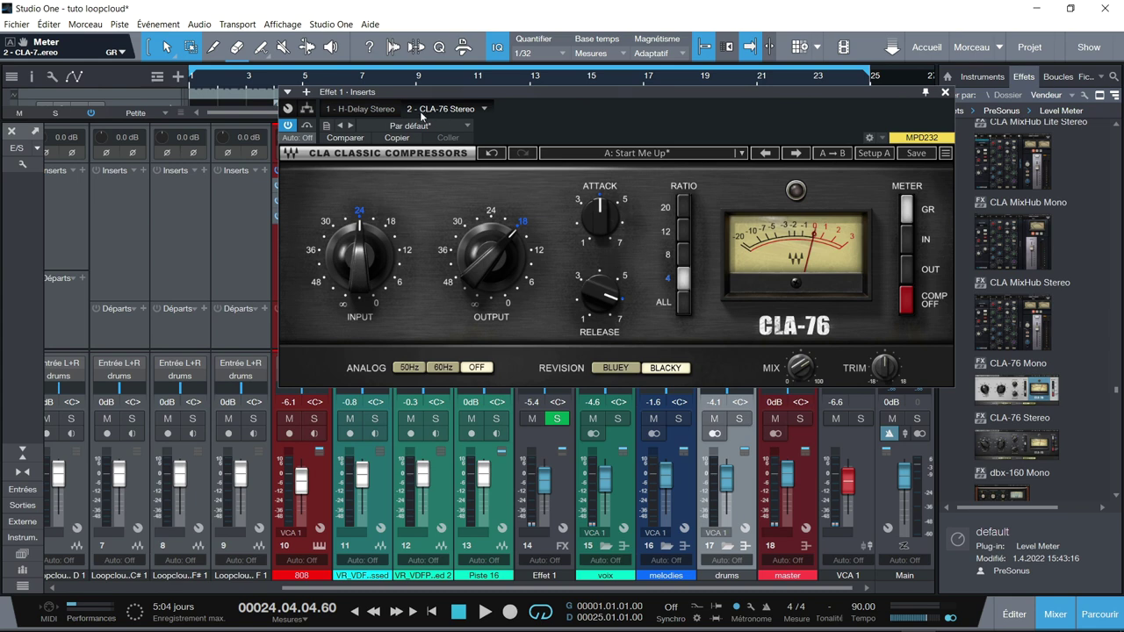
pyautogui.click(360, 109)
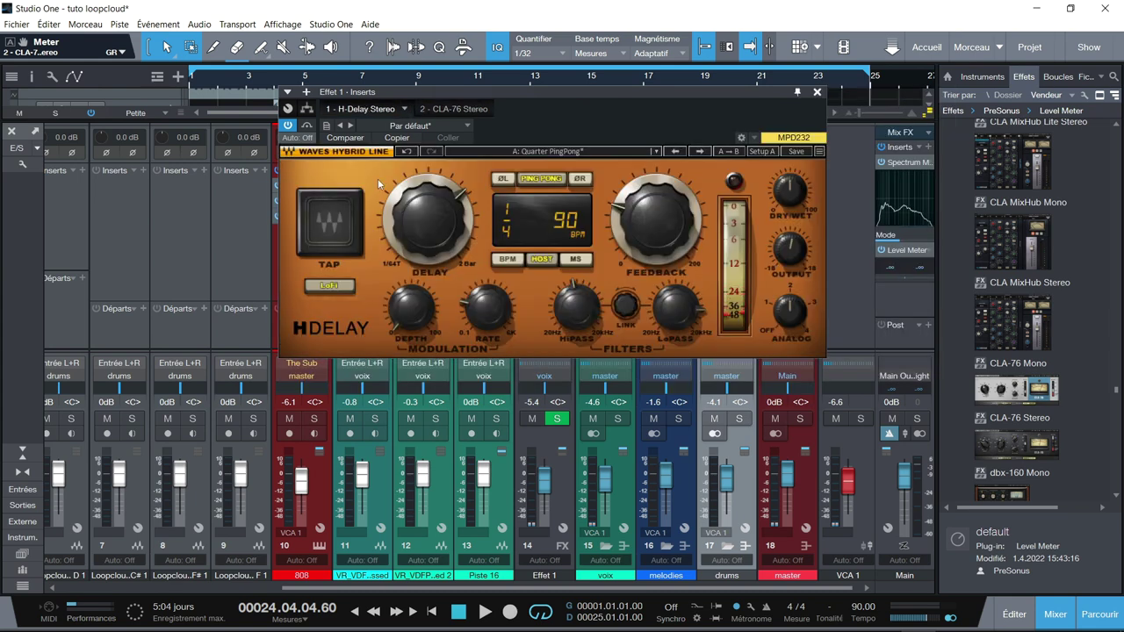